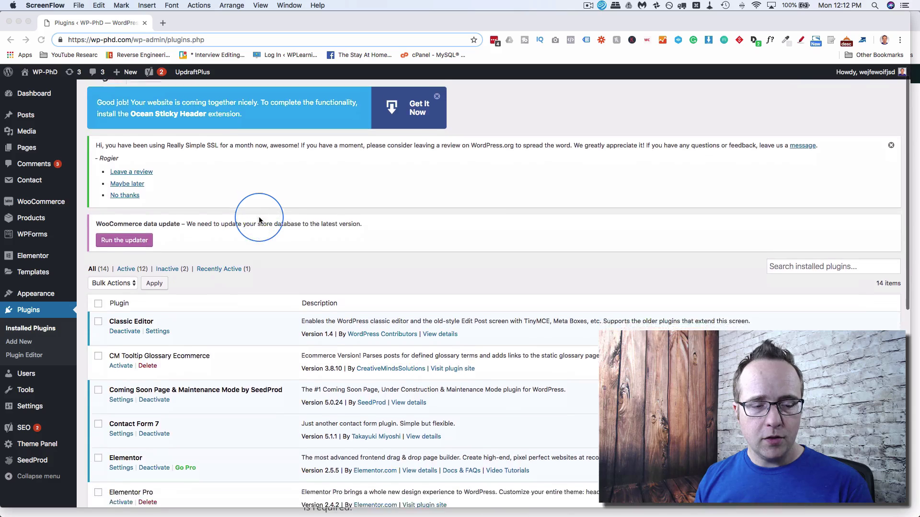
# Start a new blank page from Pages > Add New and scroll down to the Yoast SEO box.
pyautogui.scroll(-5, 259, 220)
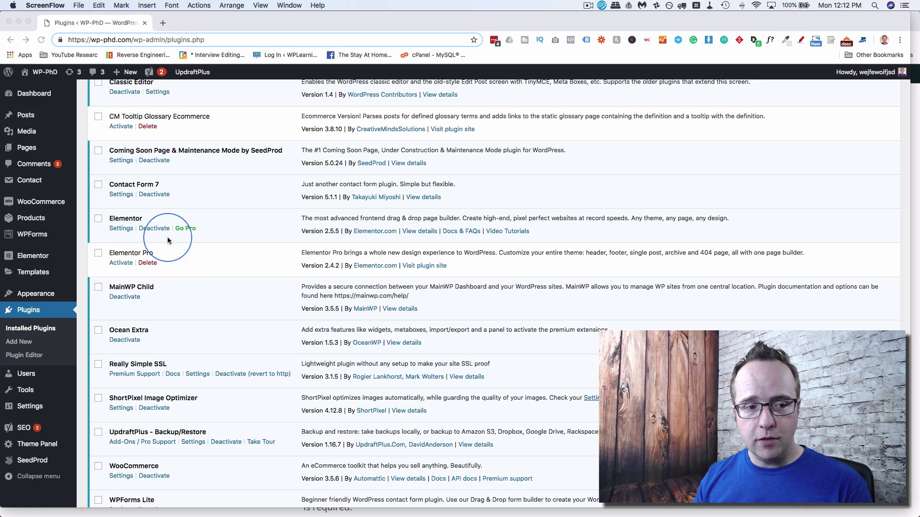
pyautogui.scroll(-3, 285, 319)
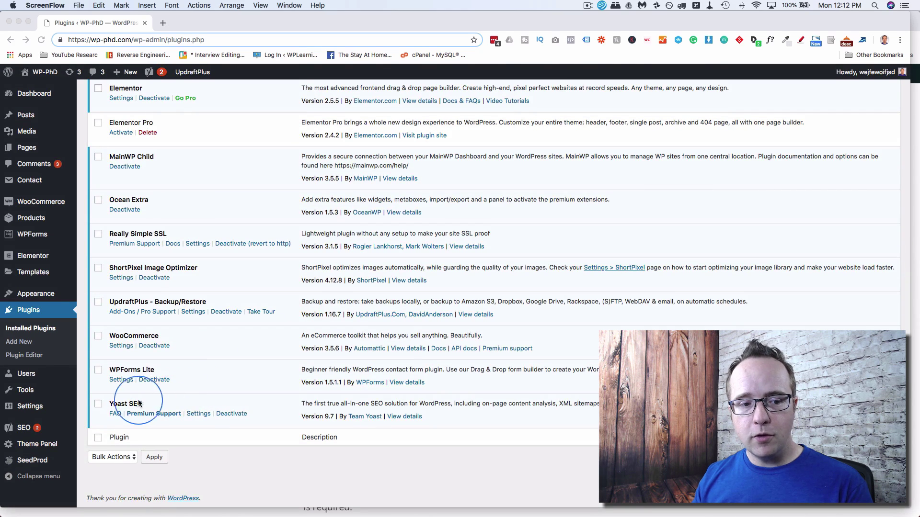
pyautogui.click(108, 405)
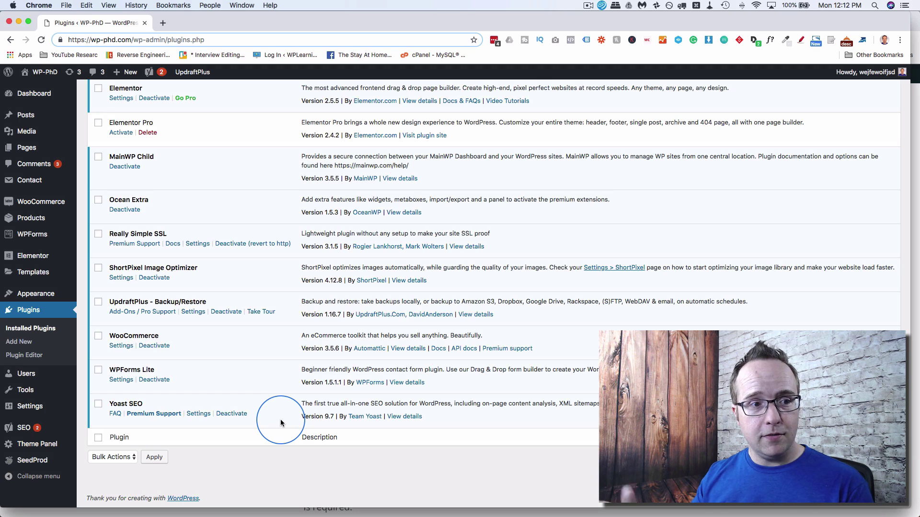
pyautogui.scroll(1, 280, 423)
pyautogui.scroll(10, 281, 423)
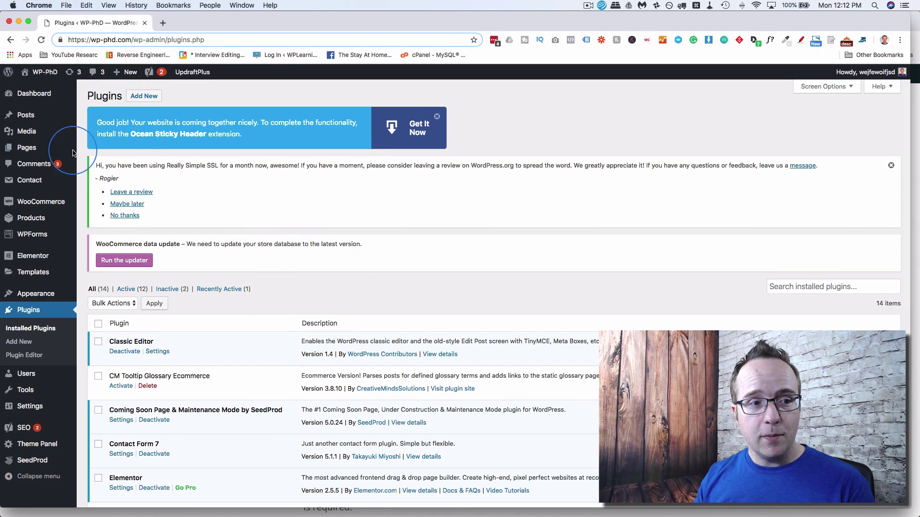
pyautogui.moveTo(39, 153)
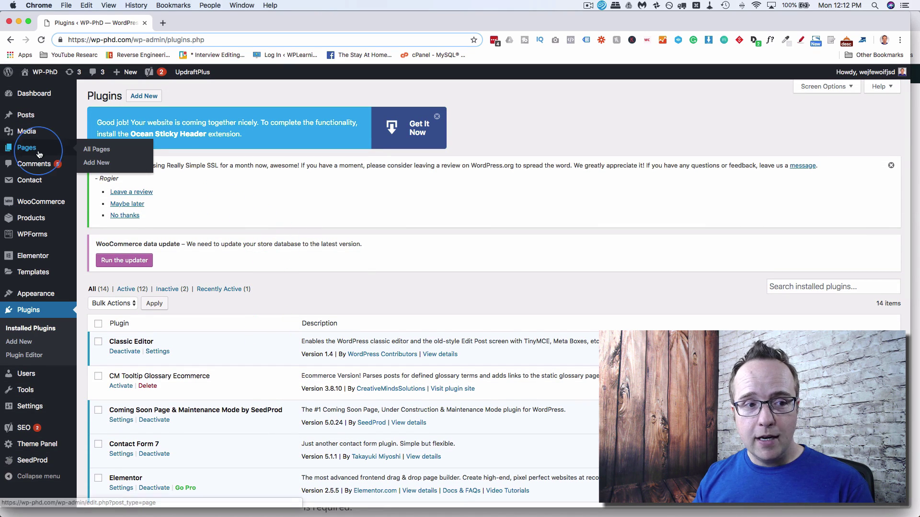
pyautogui.click(102, 168)
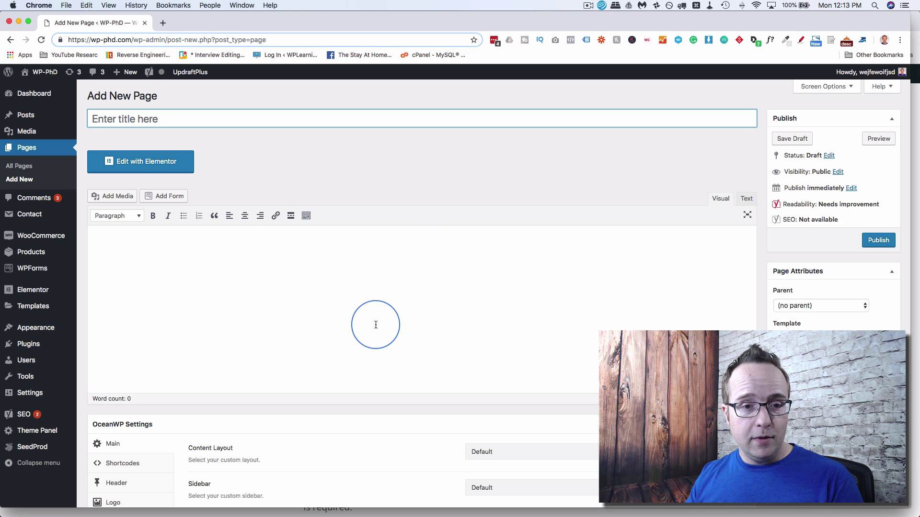
pyautogui.scroll(-10, 355, 305)
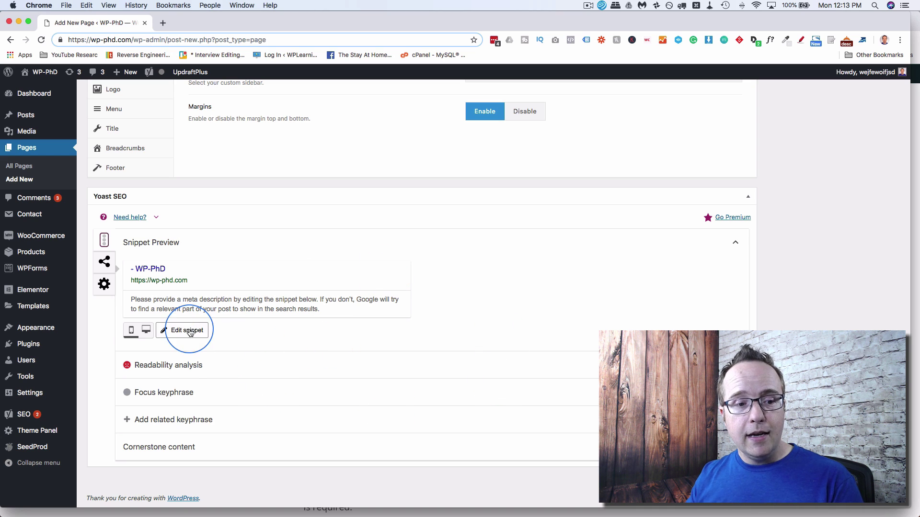
# Enter 'Donkey Walking' in the Yoast SEO Focus keyphrase field.
pyautogui.click(190, 392)
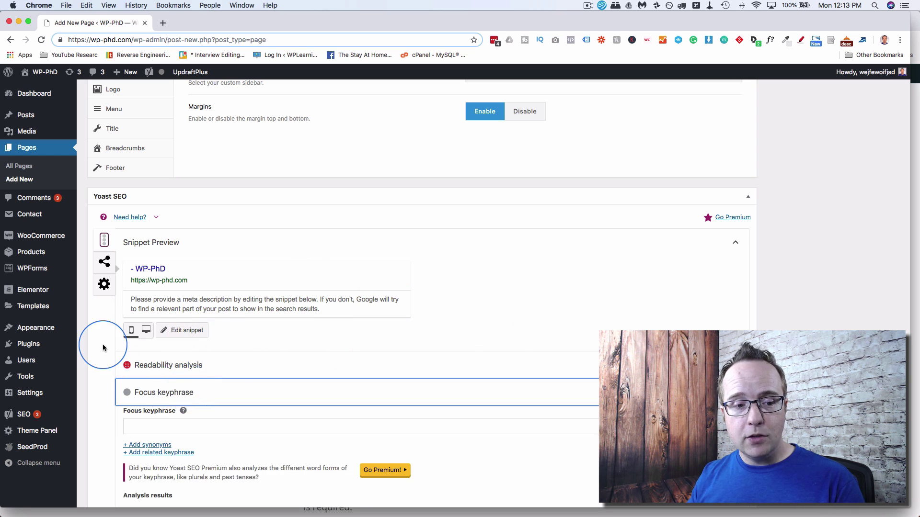
pyautogui.scroll(-3, 102, 350)
pyautogui.click(166, 297)
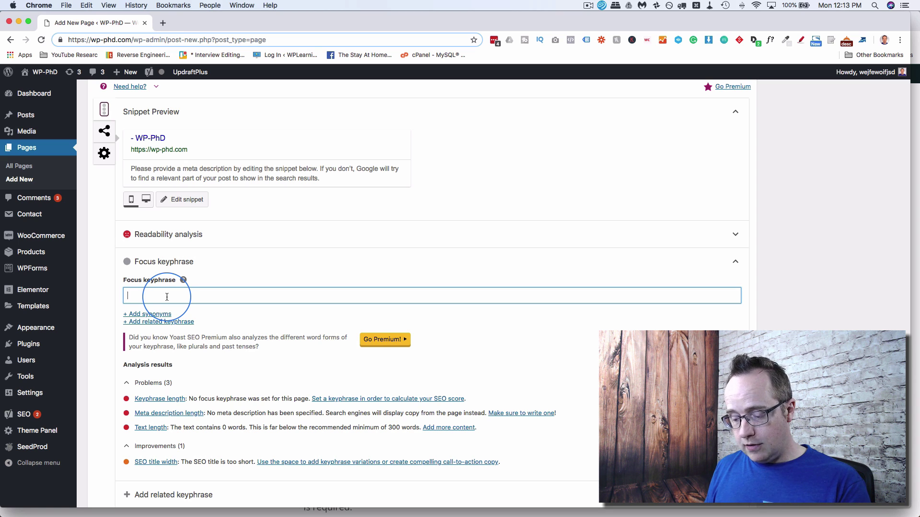
pyautogui.write('Donkey Walking')
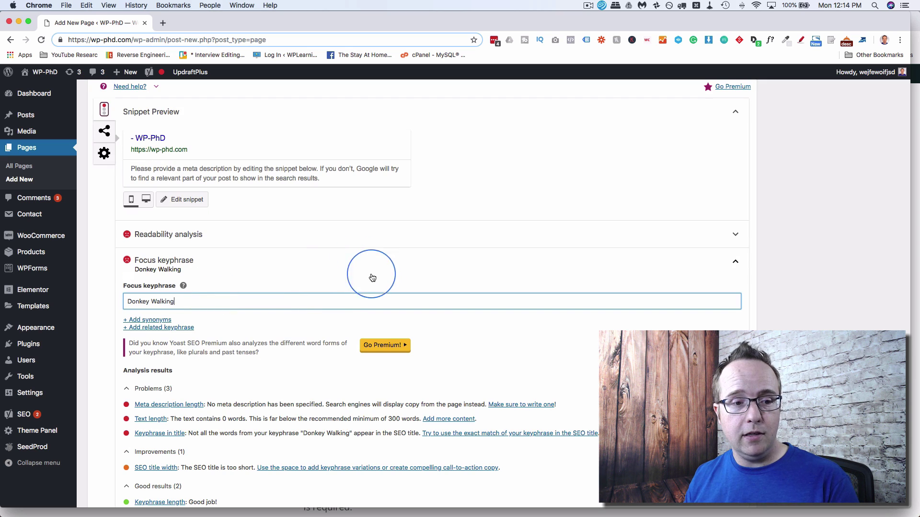
pyautogui.click(266, 334)
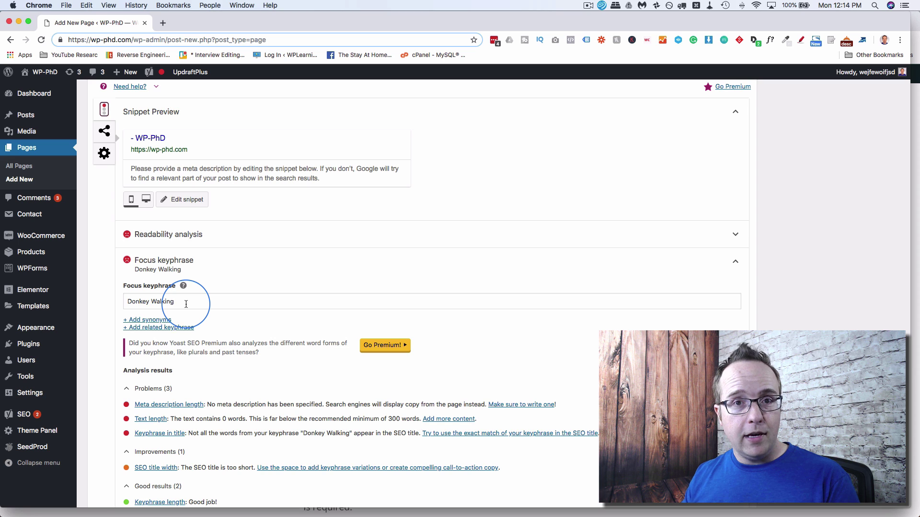
pyautogui.scroll(15, 186, 304)
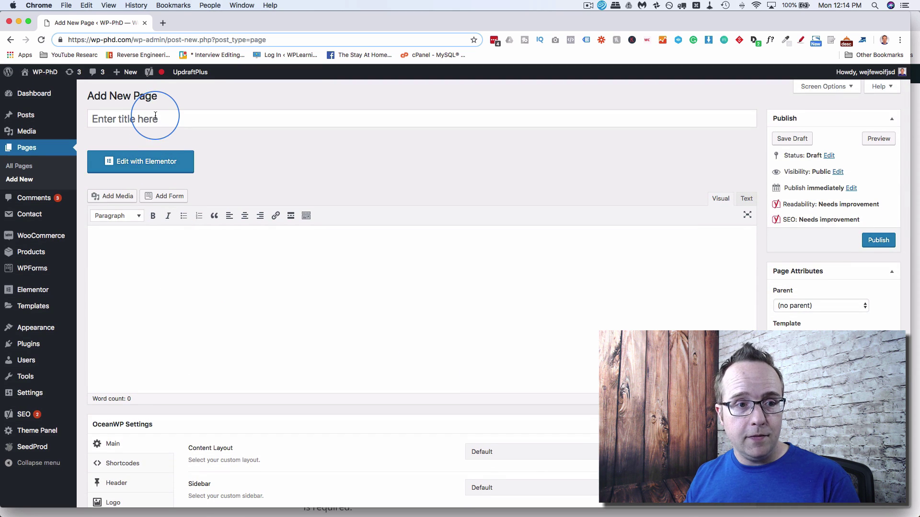
# Type the title 'The Ins And Outs Of Donkey Walking' and highlight 'Donkey Walking' in it.
pyautogui.click(155, 115)
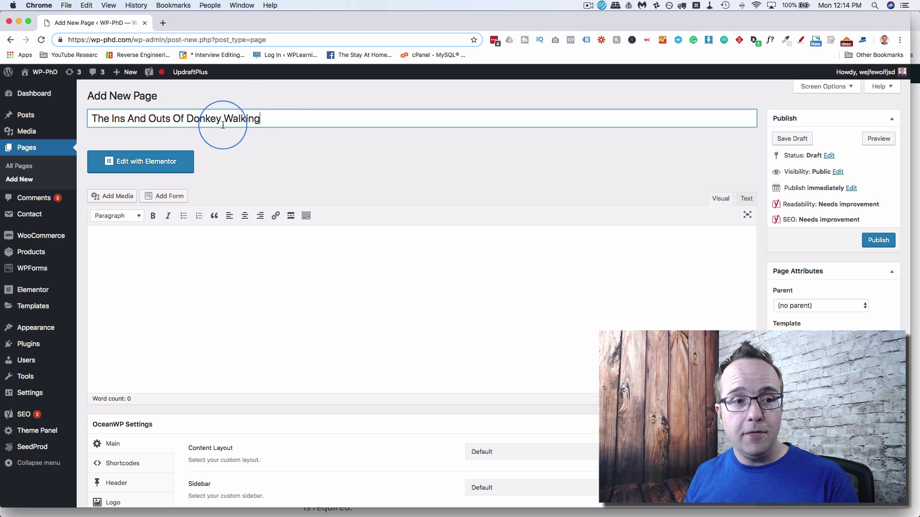
pyautogui.moveTo(194, 119)
pyautogui.mouseDown()
pyautogui.moveTo(256, 116)
pyautogui.moveTo(195, 117)
pyautogui.mouseUp()
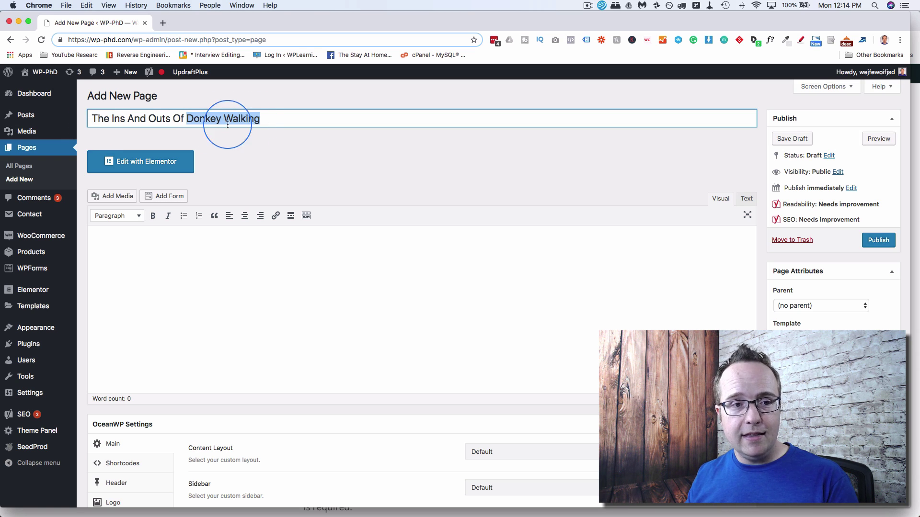
# Save the draft and cut 'the-ins-and-outs-of-' from the permalink, leaving 'donkey-walking'.
pyautogui.click(230, 147)
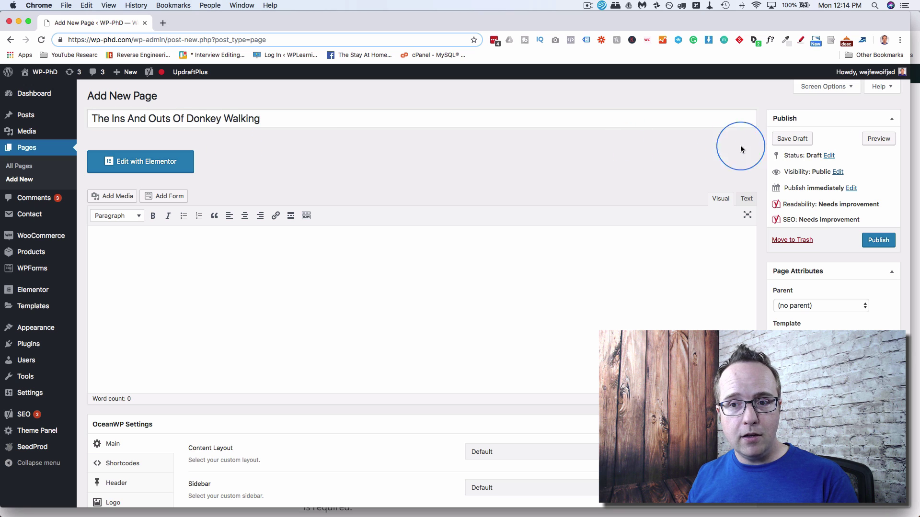
pyautogui.click(779, 140)
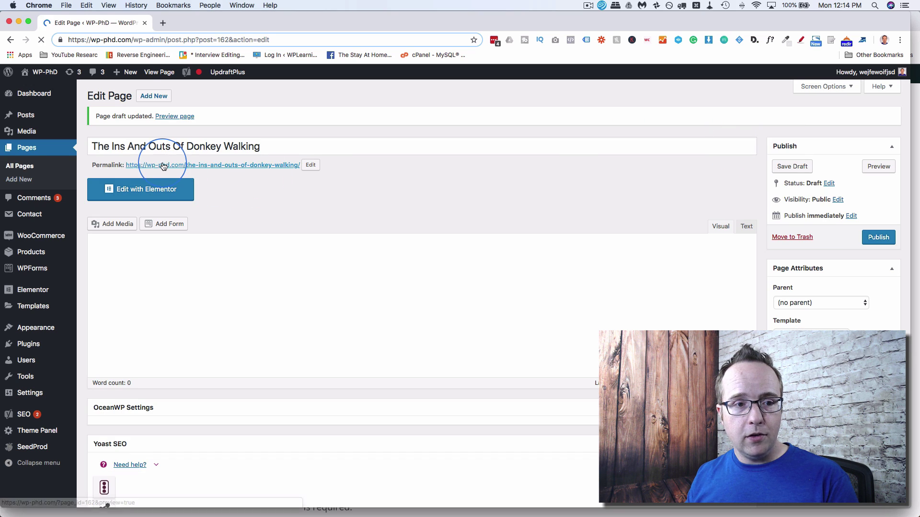
pyautogui.click(312, 165)
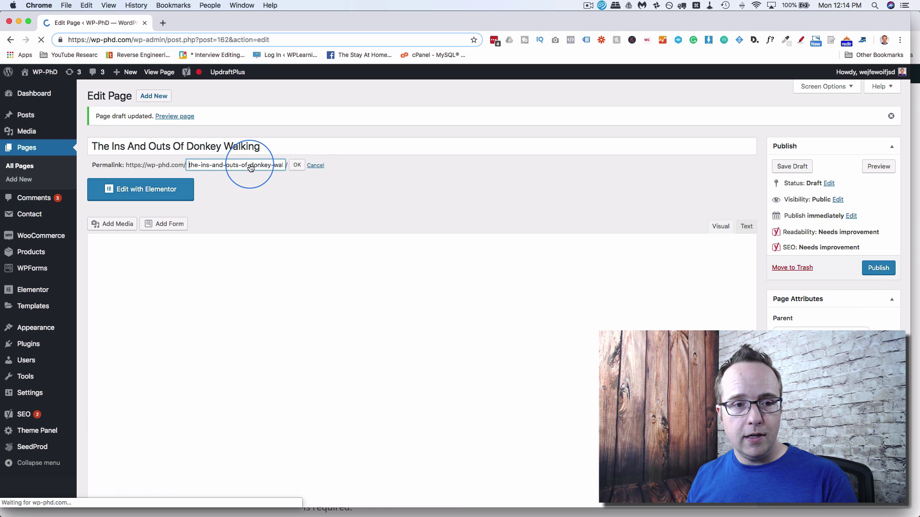
pyautogui.moveTo(250, 166); pyautogui.dragTo(172, 166)
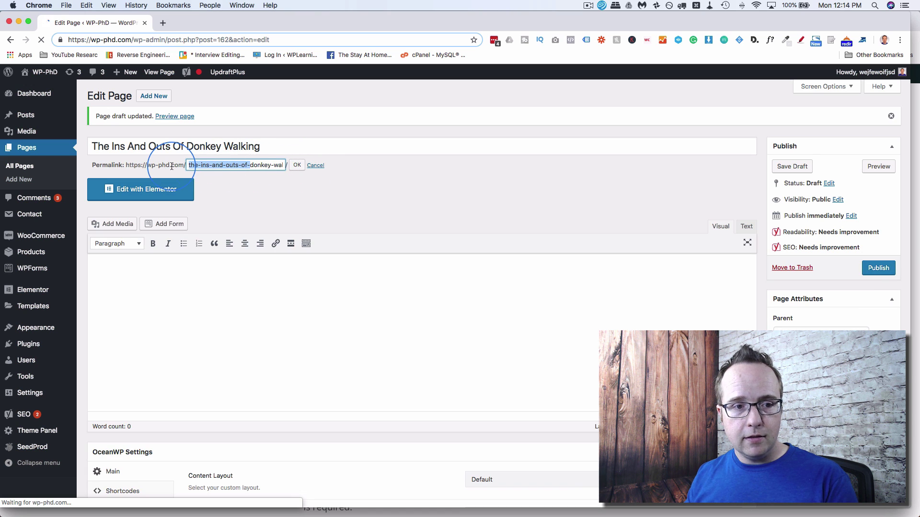
pyautogui.press('BackSpace')
pyautogui.click(297, 164)
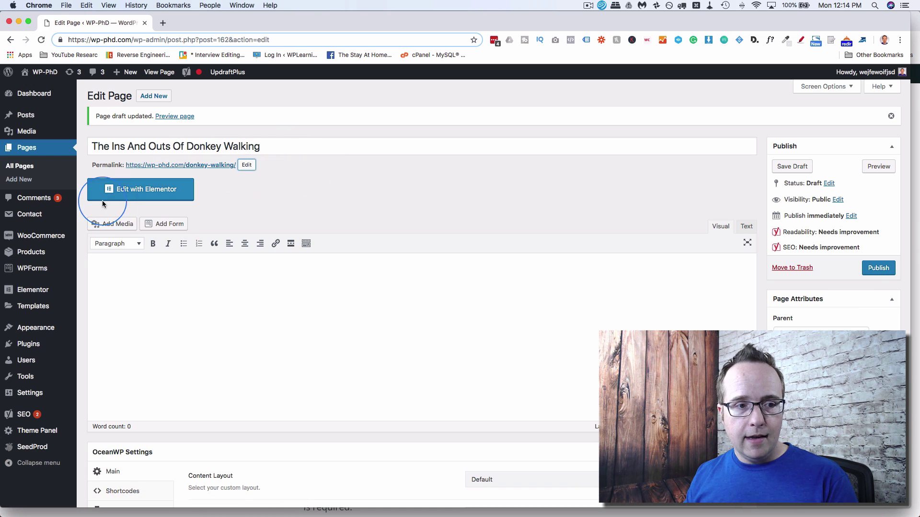
pyautogui.scroll(-15, 89, 217)
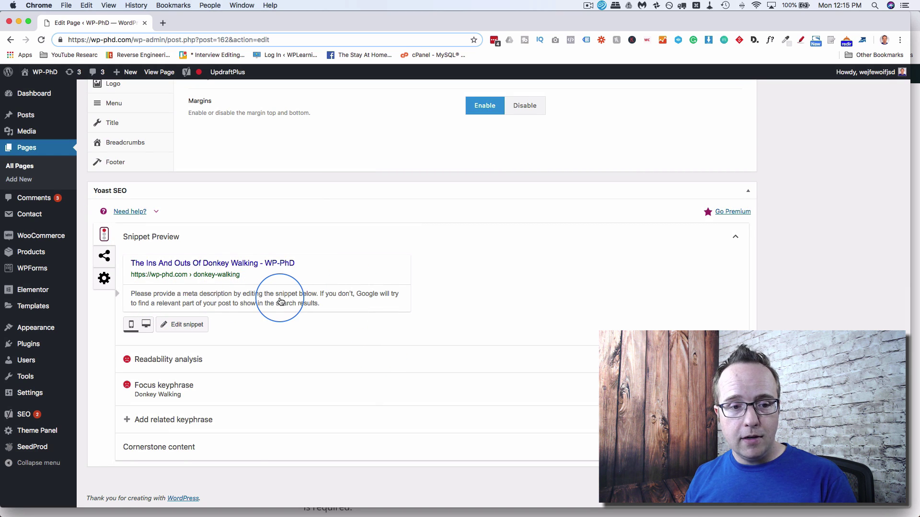
# Paste the meta description 'Donkey walking is an essential skill…' into the Yoast snippet editor.
pyautogui.click(280, 301)
pyautogui.scroll(-5, 216, 335)
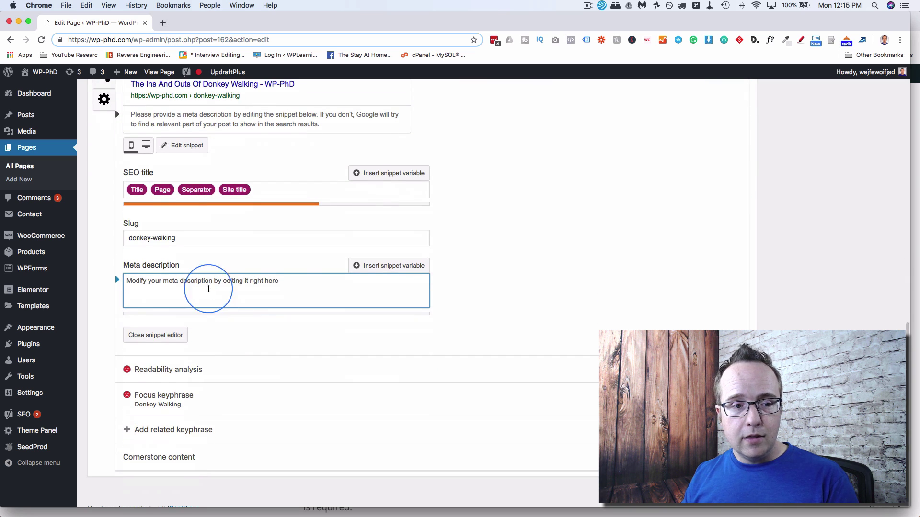
pyautogui.write('Donkey walking is an essential skill if you want to own a donkey. Without proper walking donkeys will become lethargic and kick a lot more.')
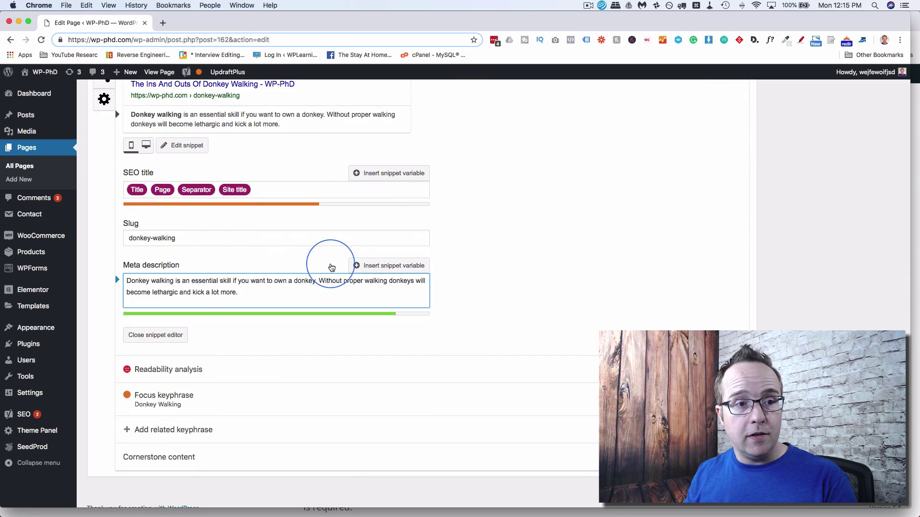
pyautogui.moveTo(135, 281); pyautogui.dragTo(167, 279)
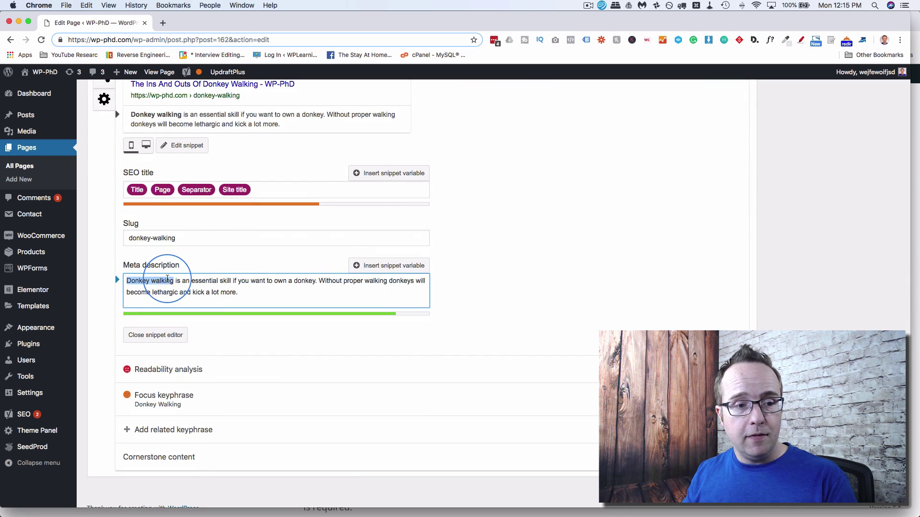
pyautogui.scroll(-1, 144, 273)
pyautogui.click(149, 277)
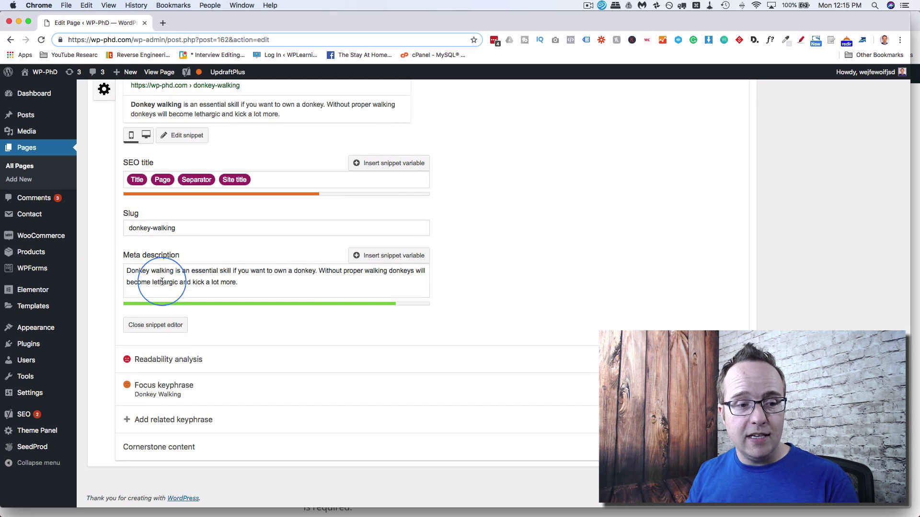
# Expand the 'Donkey Walking' keyphrase analysis and review the Yoast SEO results.
pyautogui.click(226, 387)
pyautogui.scroll(-1, 109, 325)
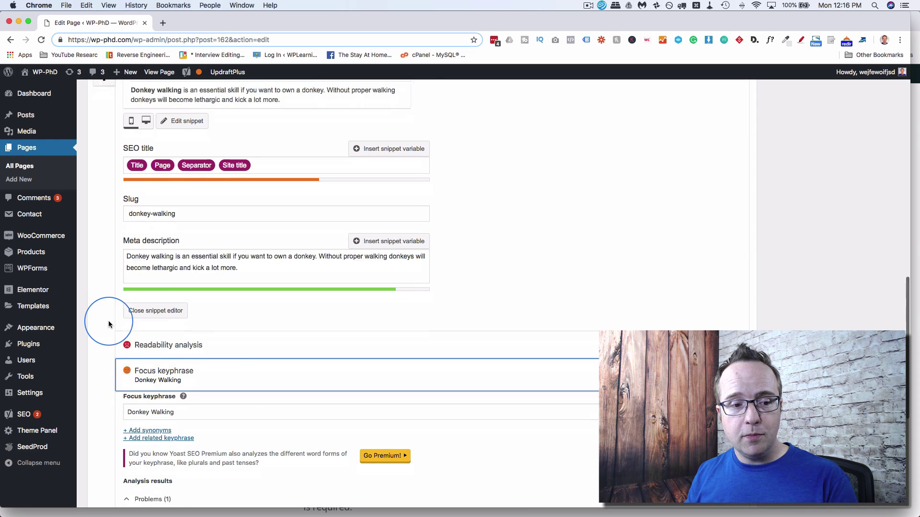
pyautogui.scroll(-6, 109, 325)
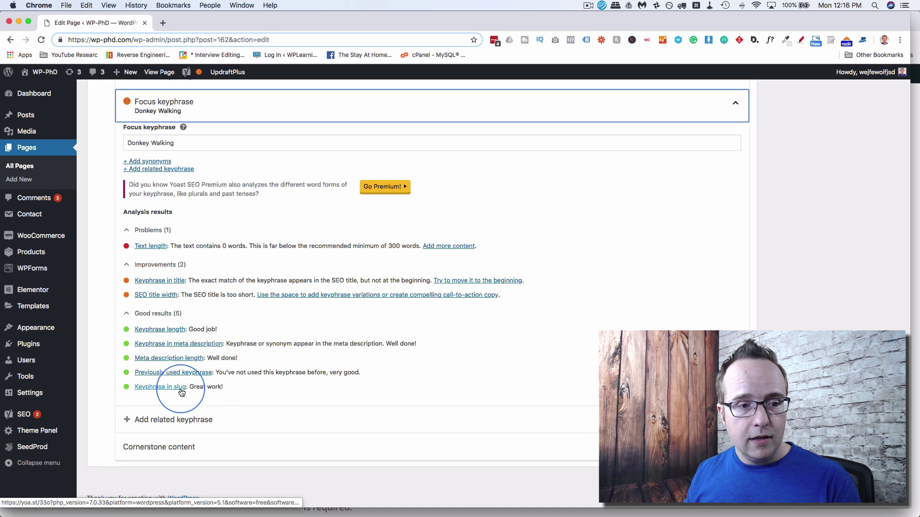
pyautogui.click(188, 282)
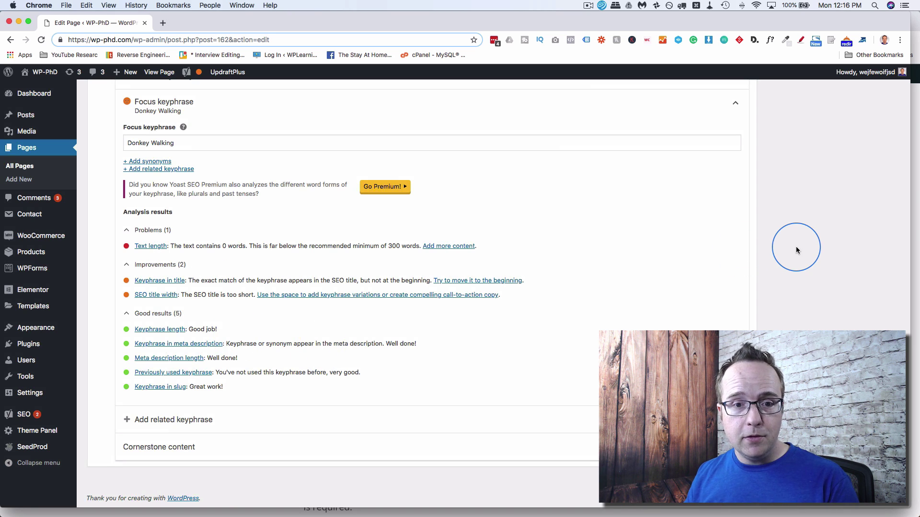
pyautogui.scroll(20, 796, 248)
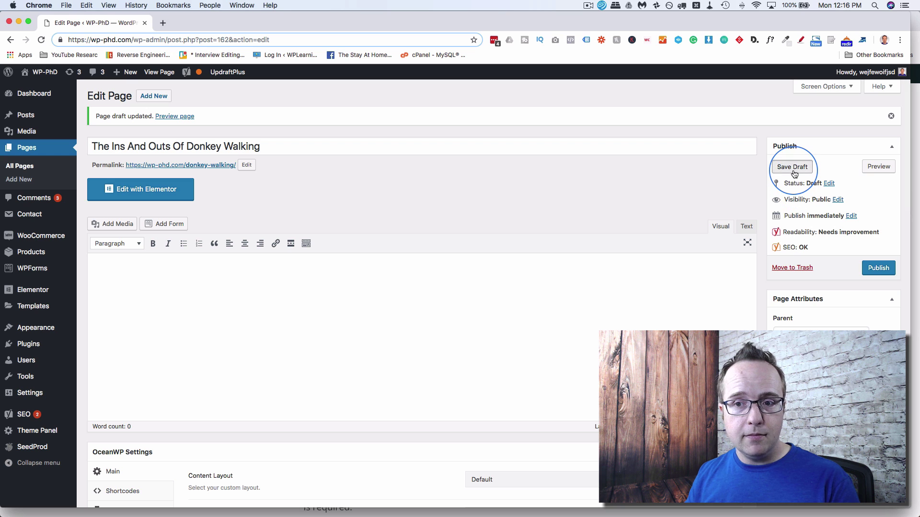
# Save the page draft and open it with Edit with Elementor.
pyautogui.click(793, 168)
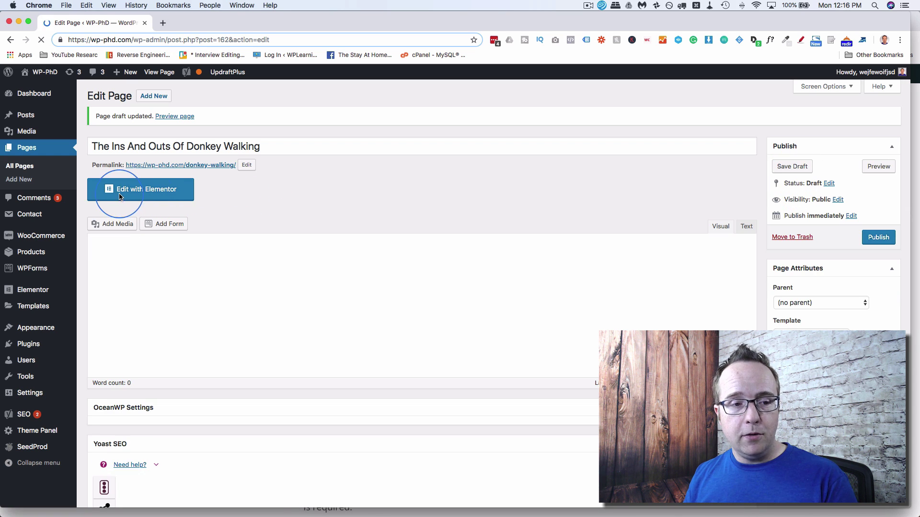
pyautogui.click(158, 192)
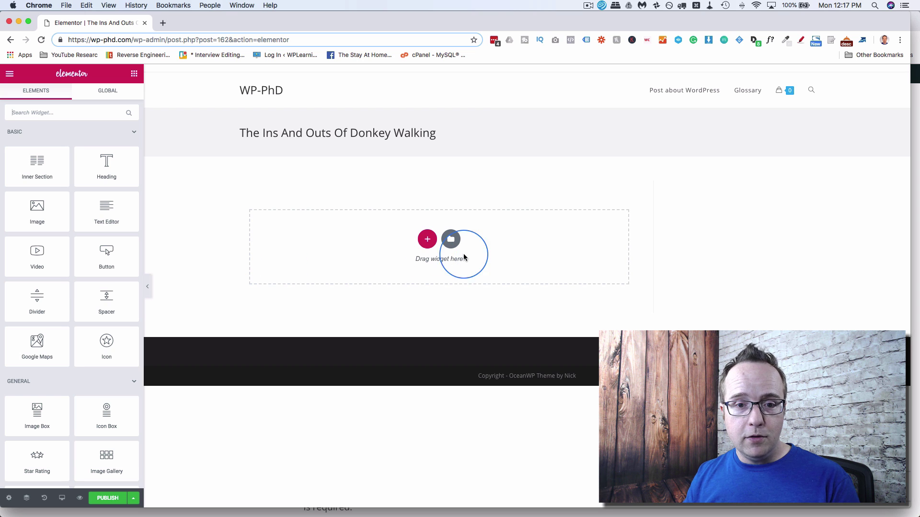
# Insert the Tel Aviv page template from the Elementor template library.
pyautogui.click(451, 239)
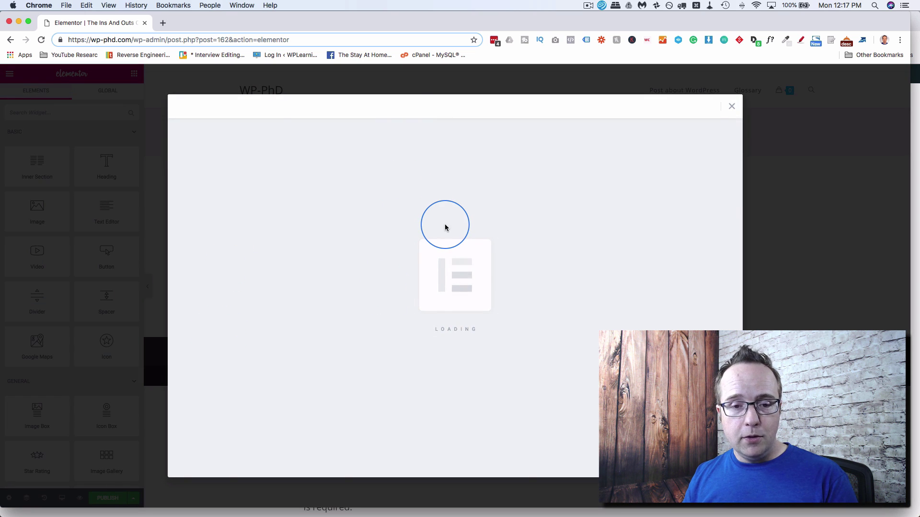
pyautogui.scroll(-2, 298, 311)
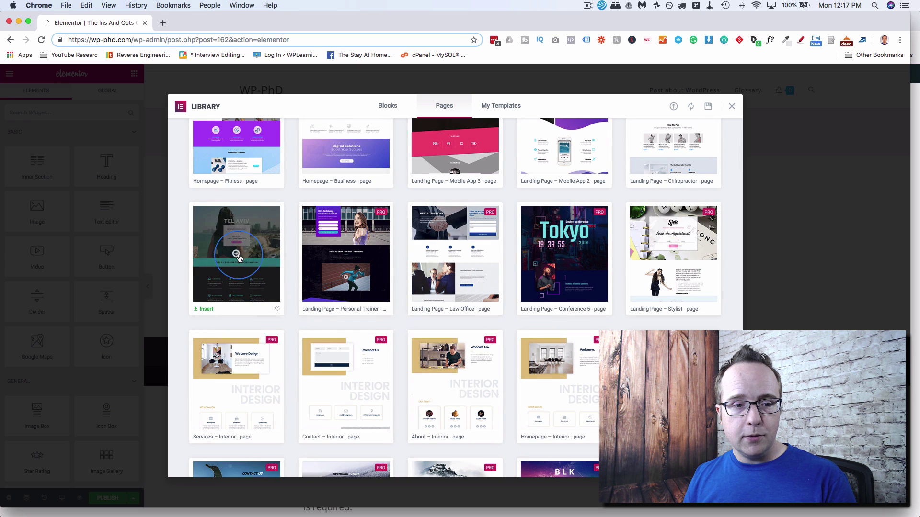
pyautogui.click(204, 310)
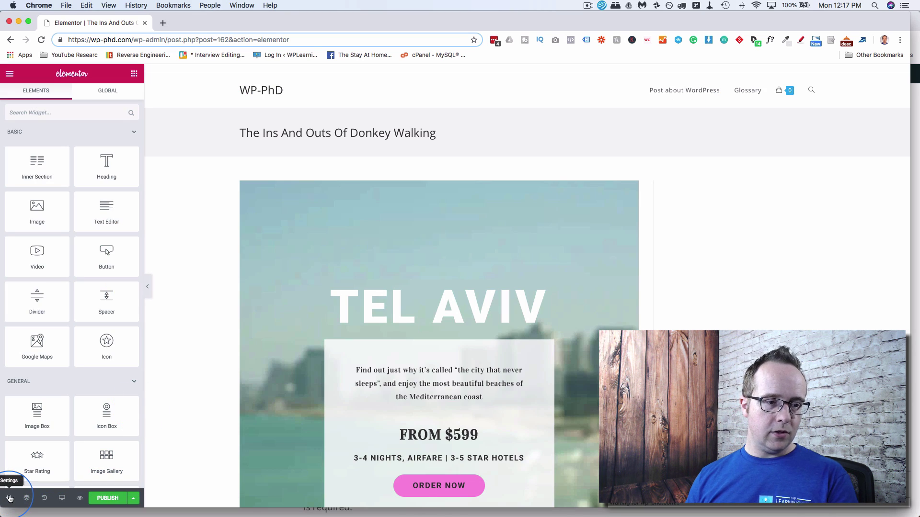
# Set the Page Layout in page settings to Elementor Canvas.
pyautogui.click(9, 499)
pyautogui.click(122, 326)
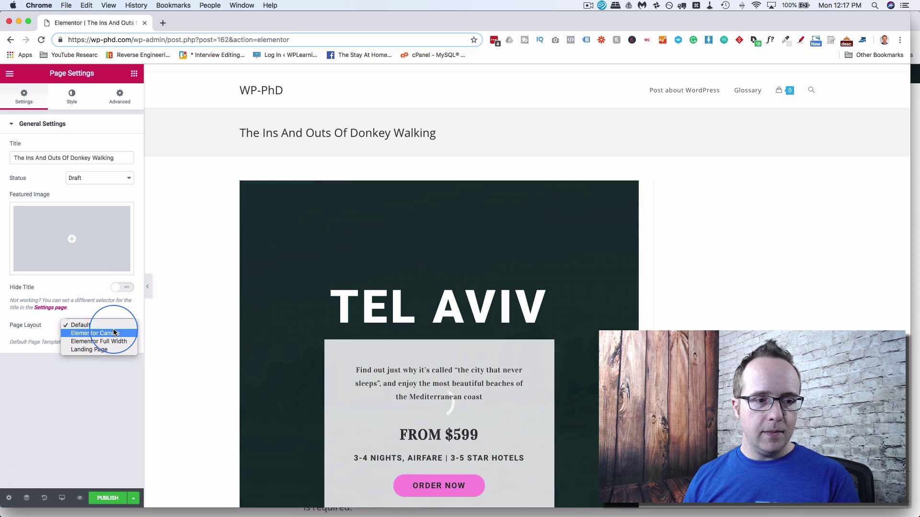
pyautogui.click(114, 333)
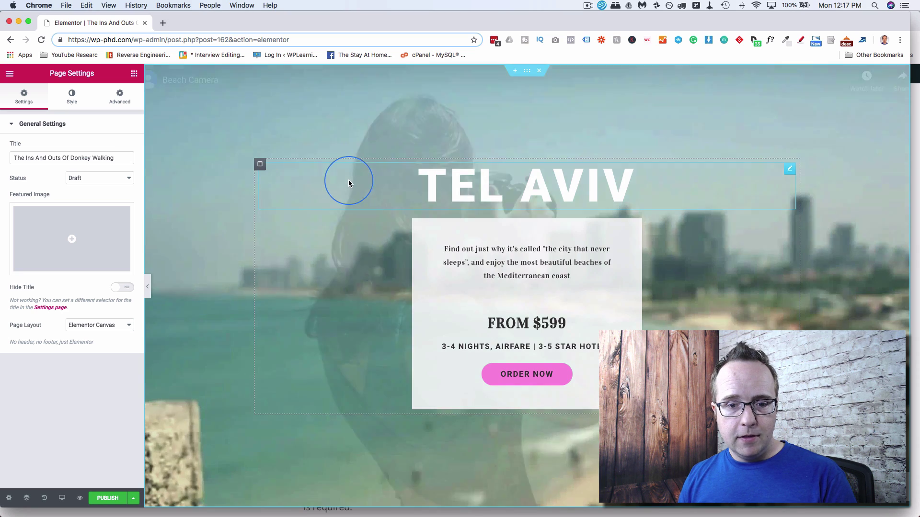
pyautogui.scroll(-5, 345, 263)
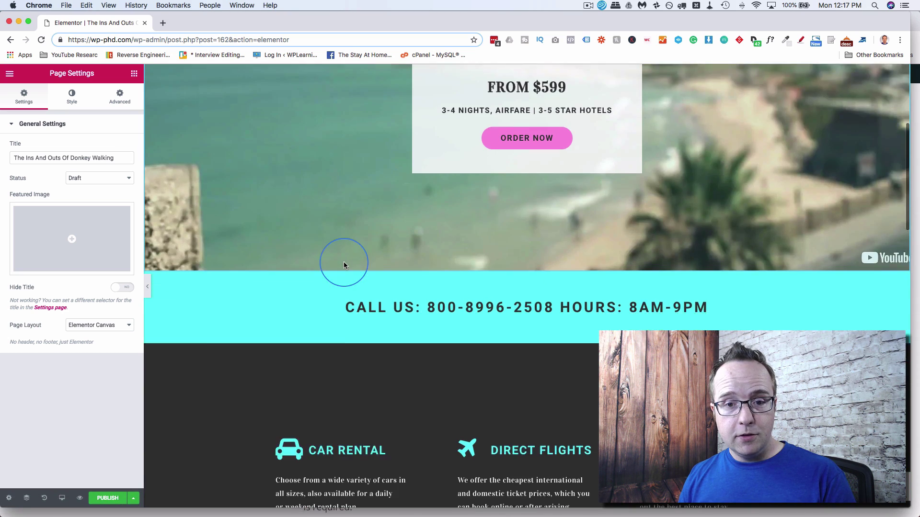
# Replace the TEL AVIV heading's title text with 'Donkey Walking'.
pyautogui.scroll(6, 344, 266)
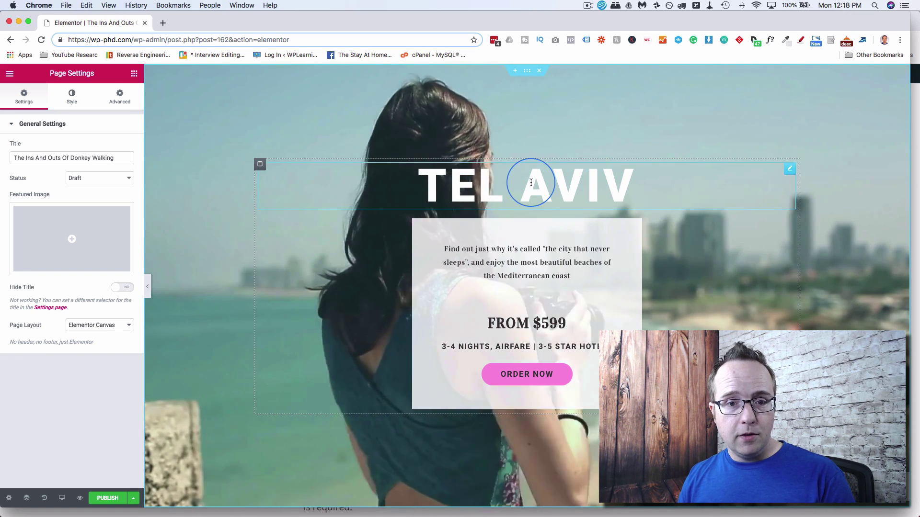
pyautogui.click(531, 182)
pyautogui.tripleClick(52, 166)
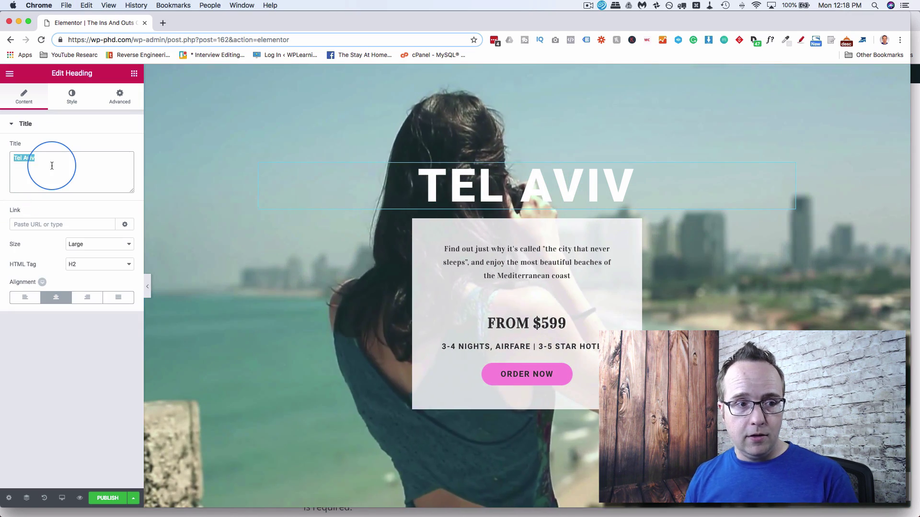
pyautogui.write('Donkey W')
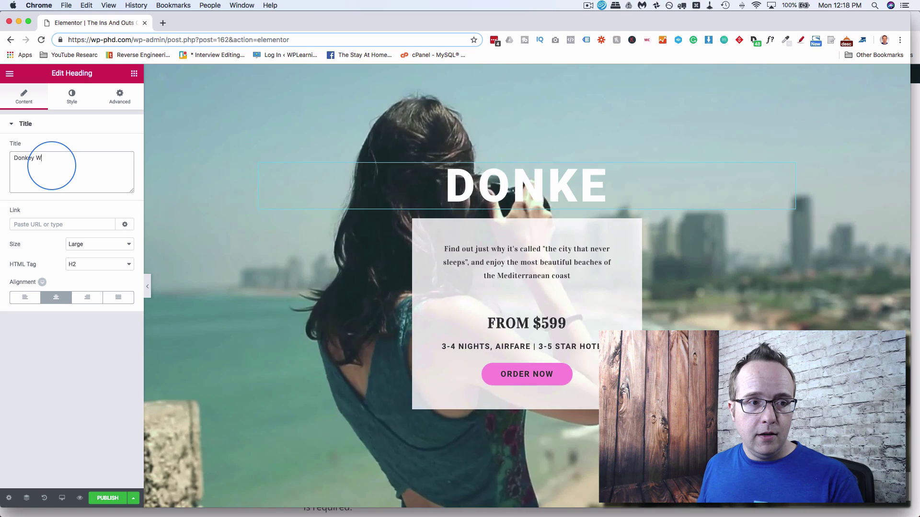
pyautogui.write('alking')
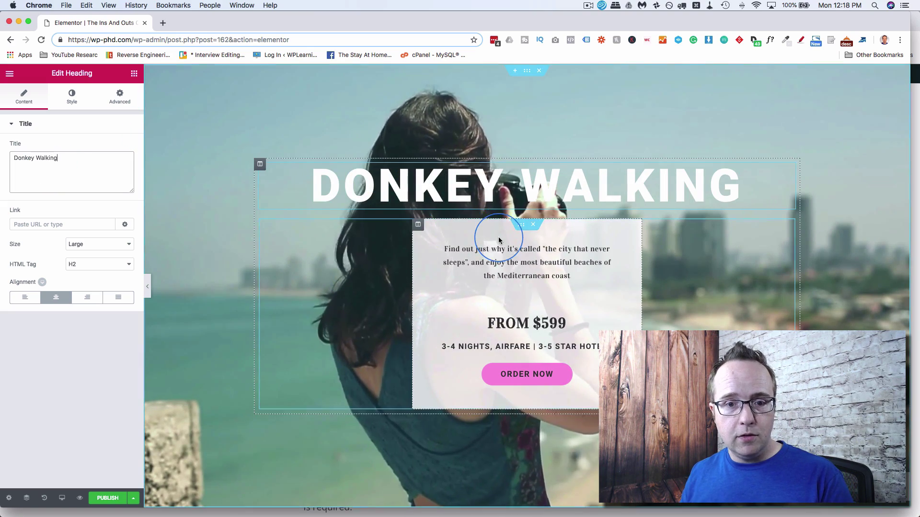
# Select 'city that never sleeps' in the hero paragraph's text editor.
pyautogui.click(531, 259)
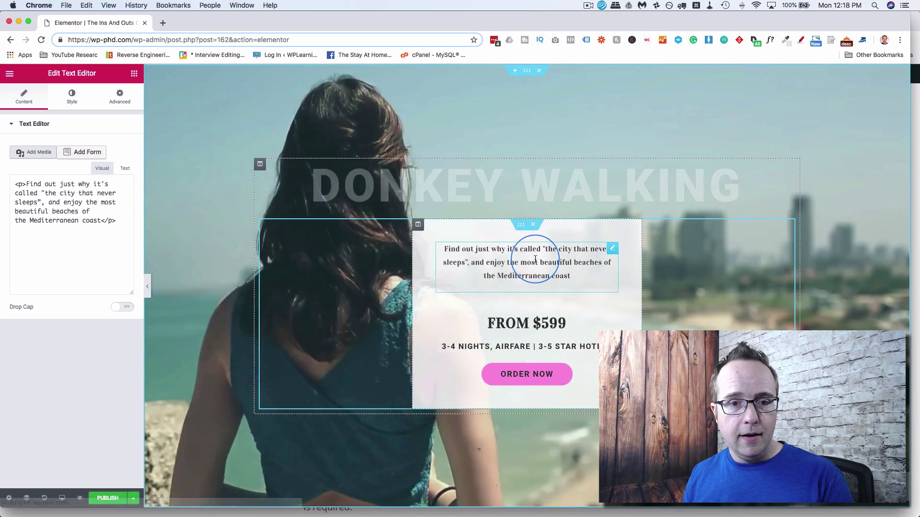
pyautogui.click(446, 206)
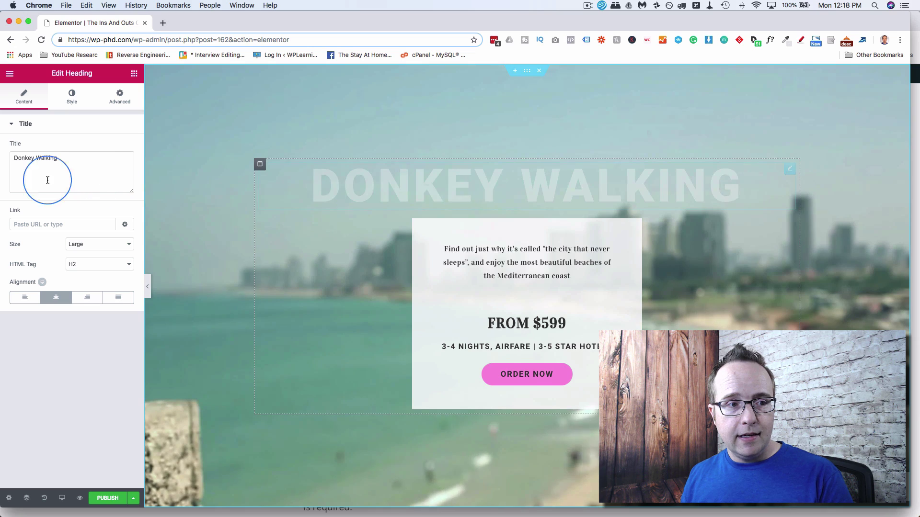
pyautogui.click(50, 163)
pyautogui.click(527, 263)
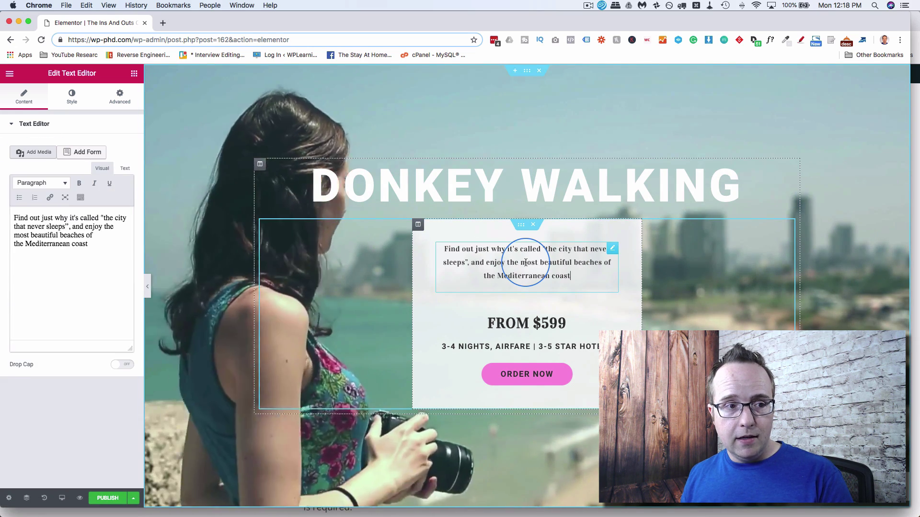
pyautogui.click(67, 283)
pyautogui.click(116, 216)
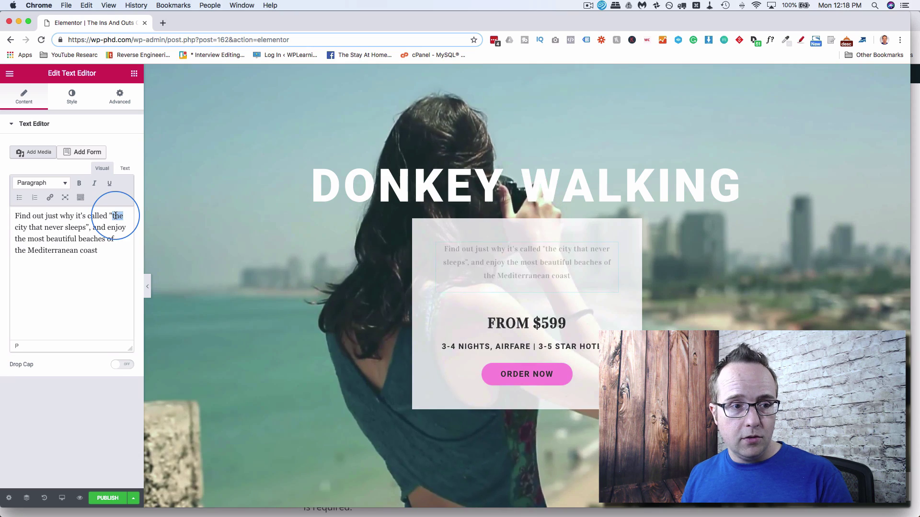
pyautogui.click(40, 221)
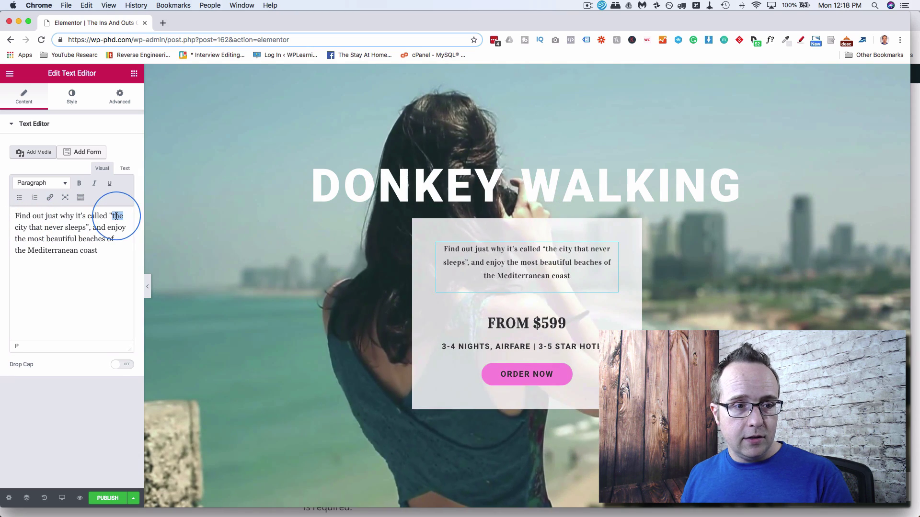
pyautogui.moveTo(116, 216); pyautogui.dragTo(86, 227)
pyautogui.doubleClick(70, 227)
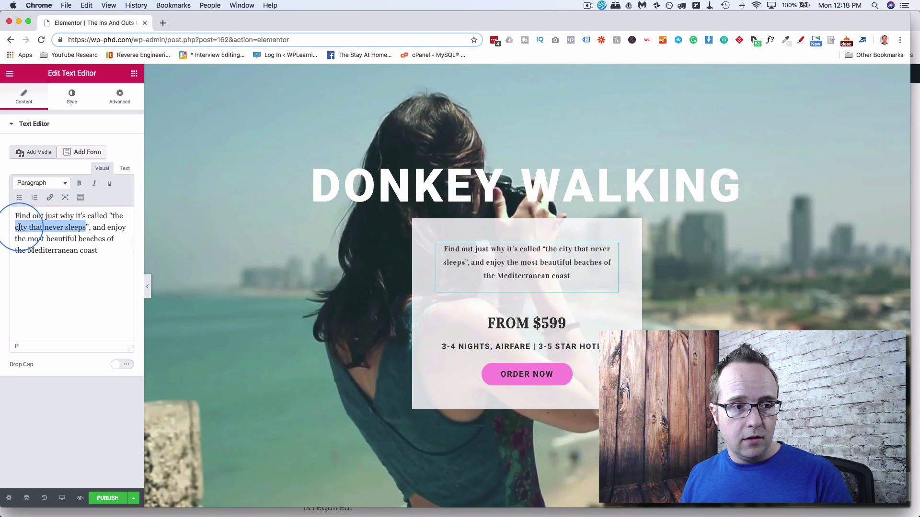
# Replace the selected phrase with 'donkey walking capital of the world', correcting typos along the way.
pyautogui.write('donky walkin')
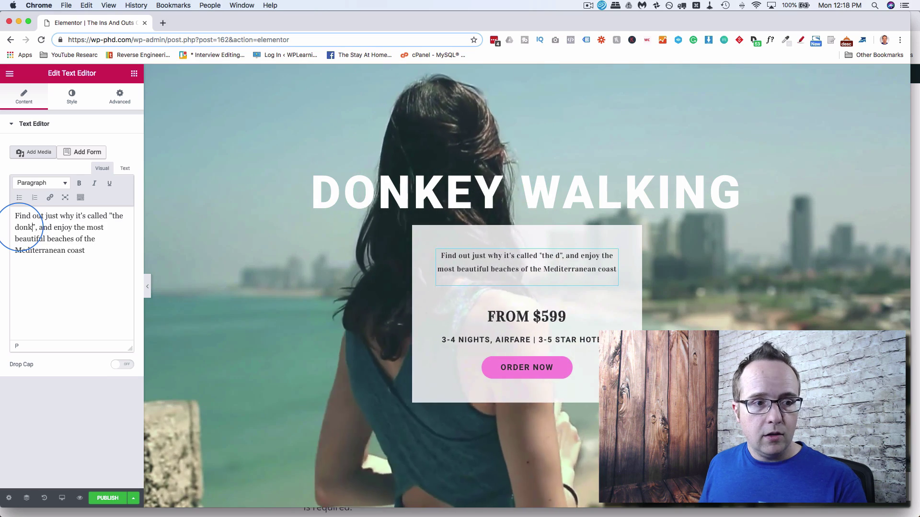
pyautogui.press('BackSpace')
pyautogui.press('BackSpace')
pyautogui.press('BackSpace')
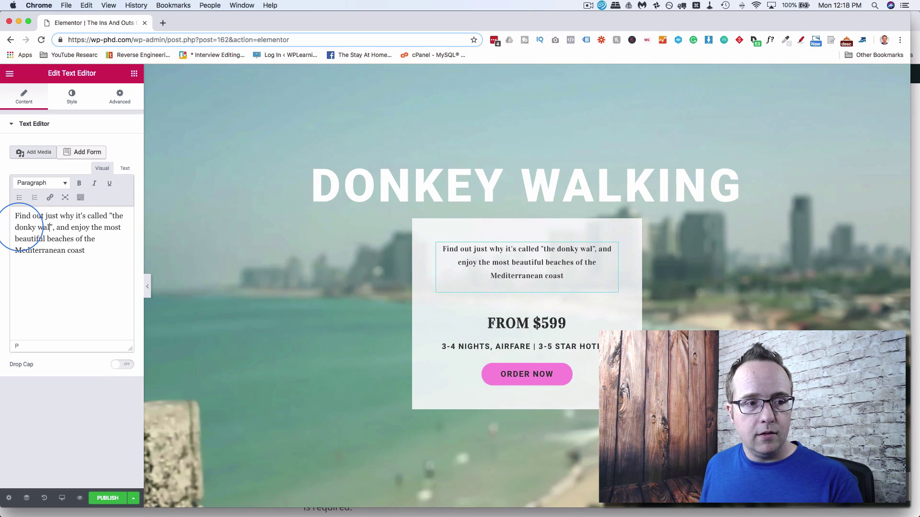
pyautogui.press('BackSpace')
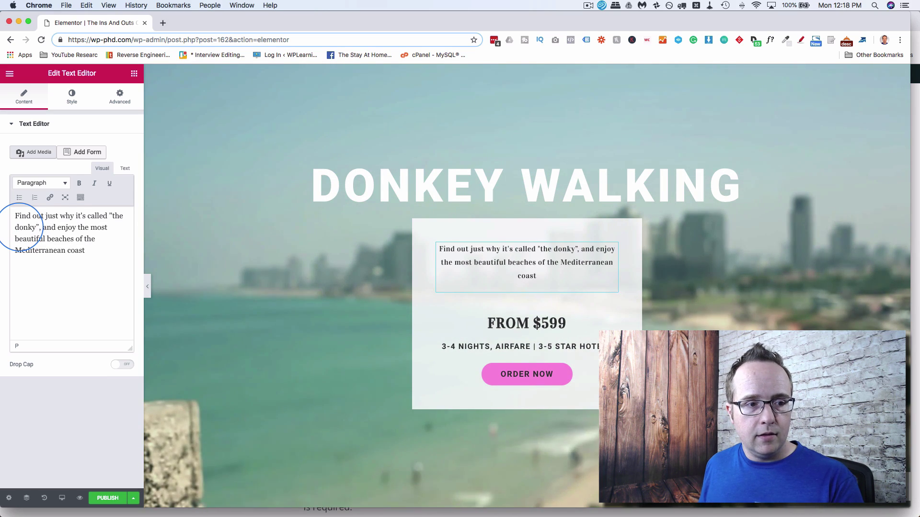
pyautogui.write('lking capitla')
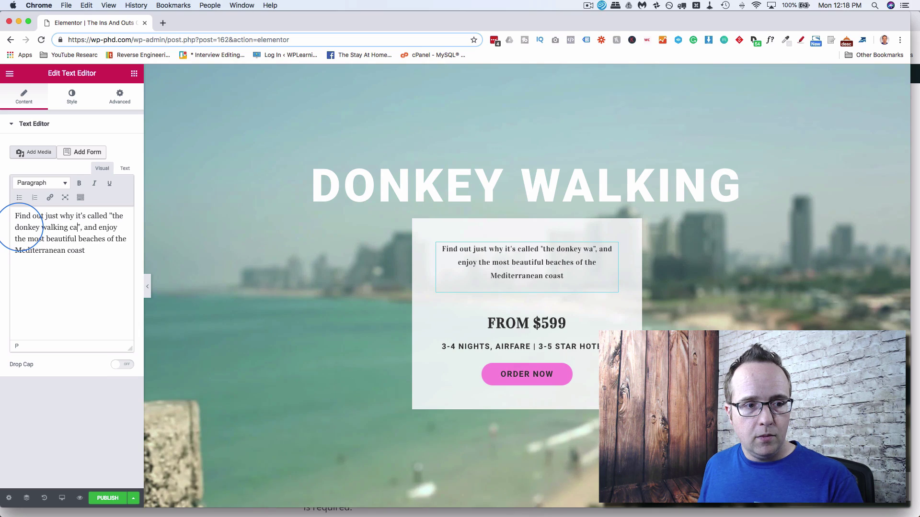
pyautogui.press('BackSpace')
pyautogui.press('BackSpace')
pyautogui.write('al o')
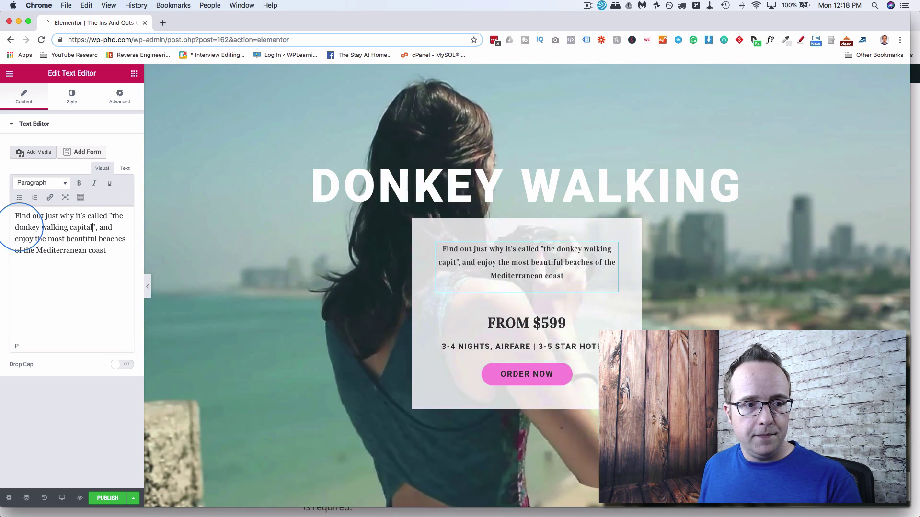
pyautogui.write('f the world')
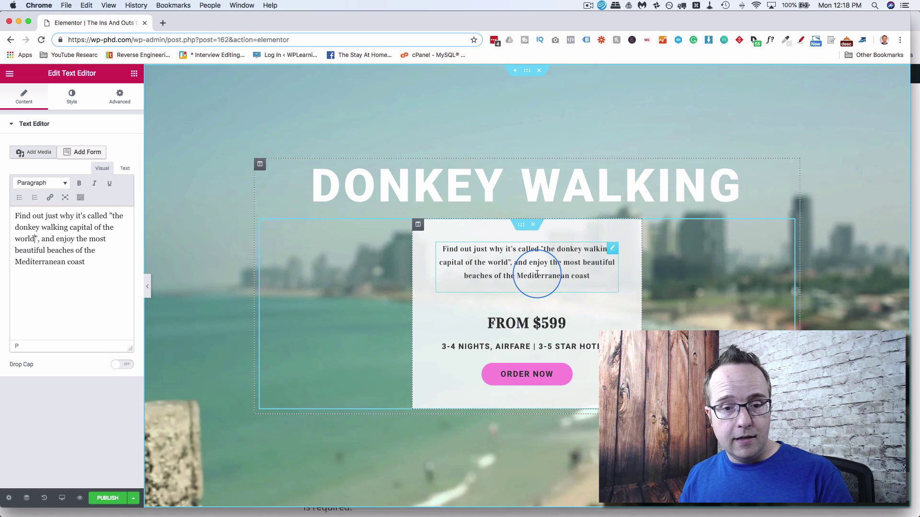
pyautogui.scroll(-5, 538, 335)
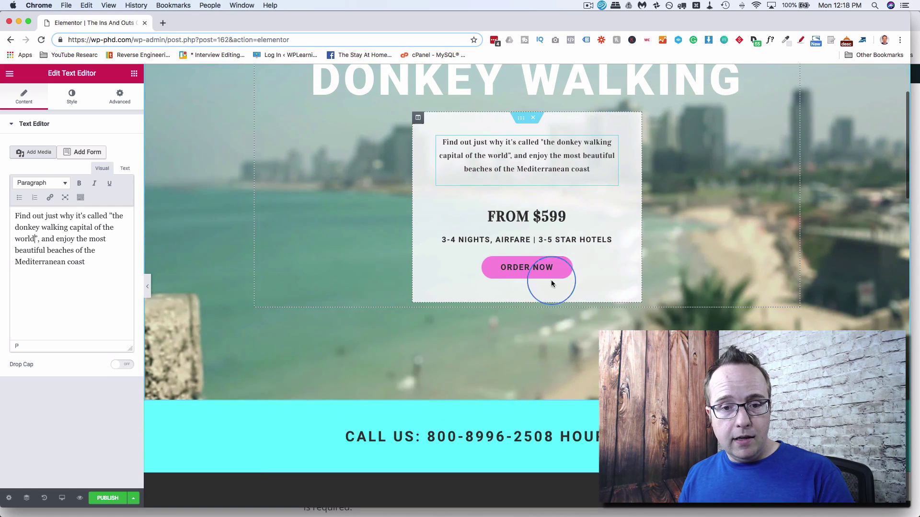
# Replace the hero button label 'order now' with 'Donkey Walking' and publish the page.
pyautogui.click(551, 281)
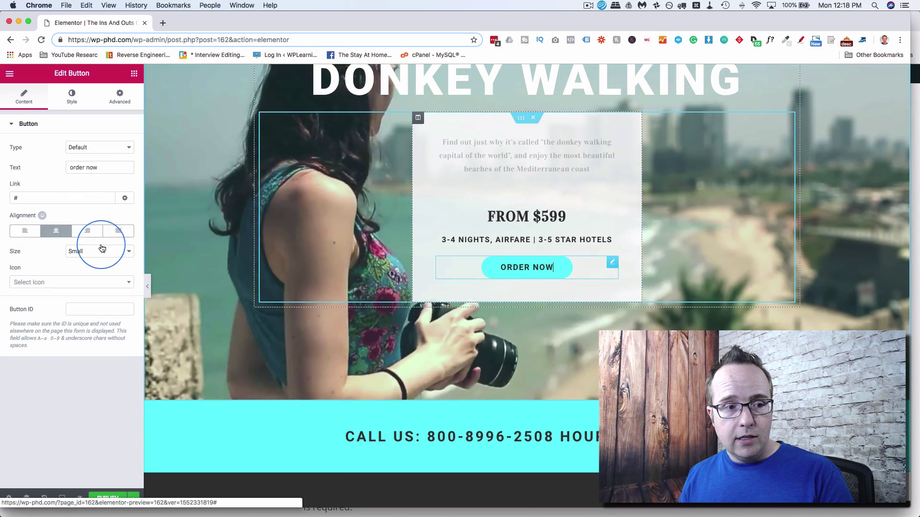
pyautogui.click(81, 166)
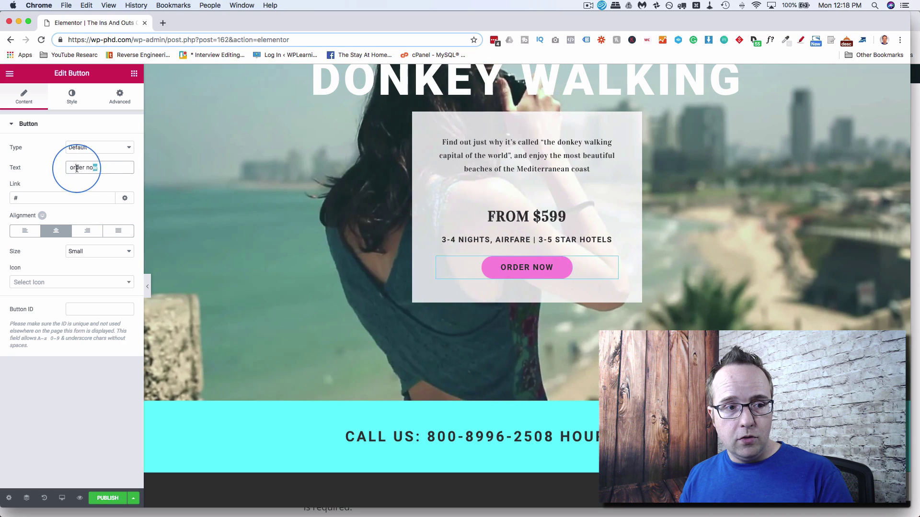
pyautogui.tripleClick(91, 168)
pyautogui.write('Do')
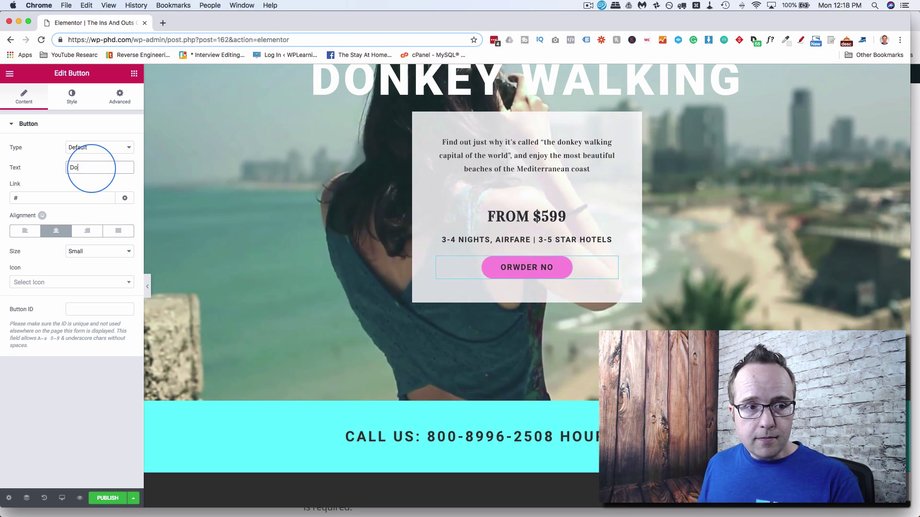
pyautogui.write('nkey Walk')
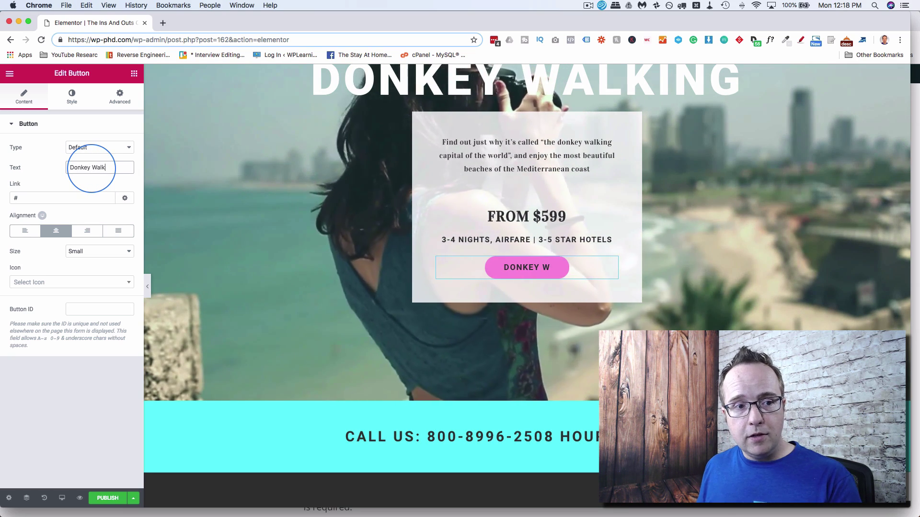
pyautogui.write('ing')
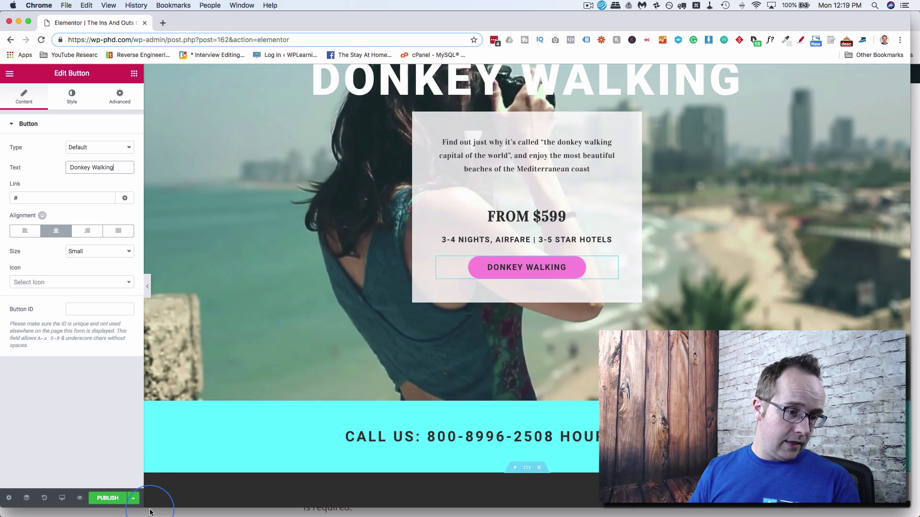
pyautogui.click(109, 500)
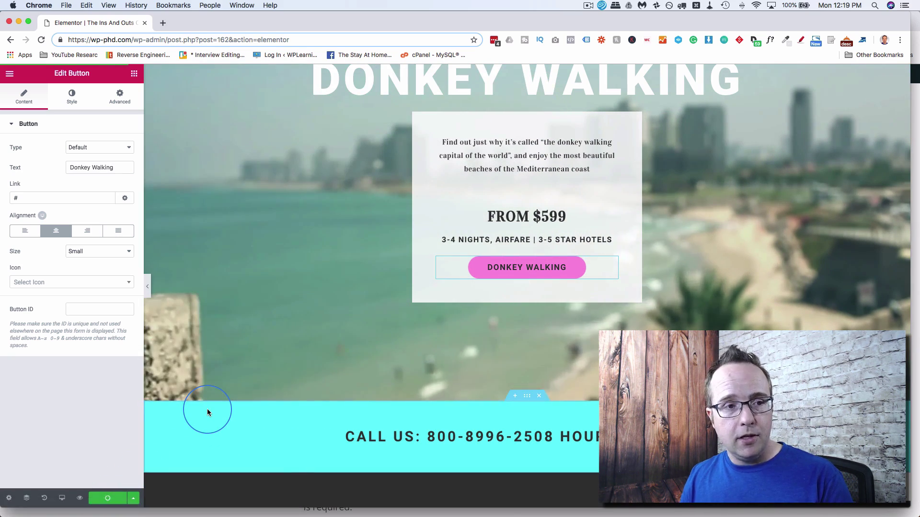
# Exit Elementor to the WordPress Edit Page screen for 'The Ins And Outs Of Donkey Walking'.
pyautogui.click(31, 84)
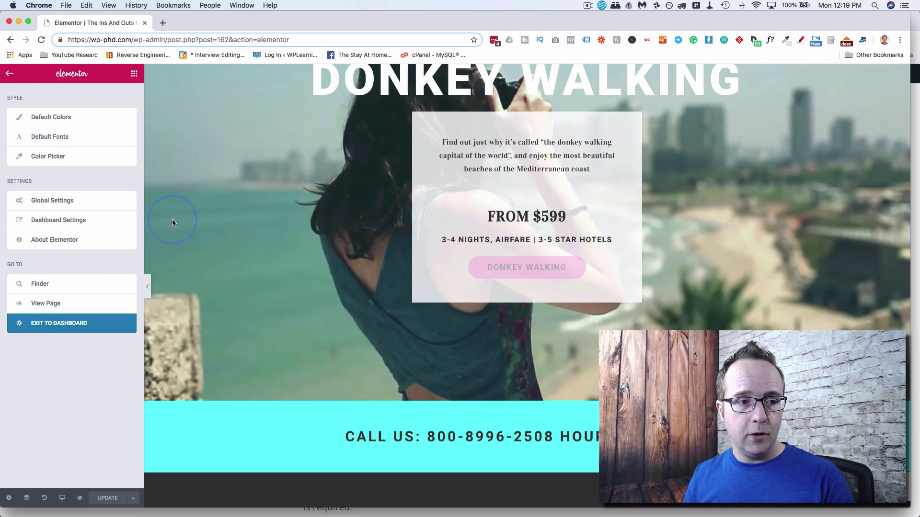
pyautogui.click(78, 330)
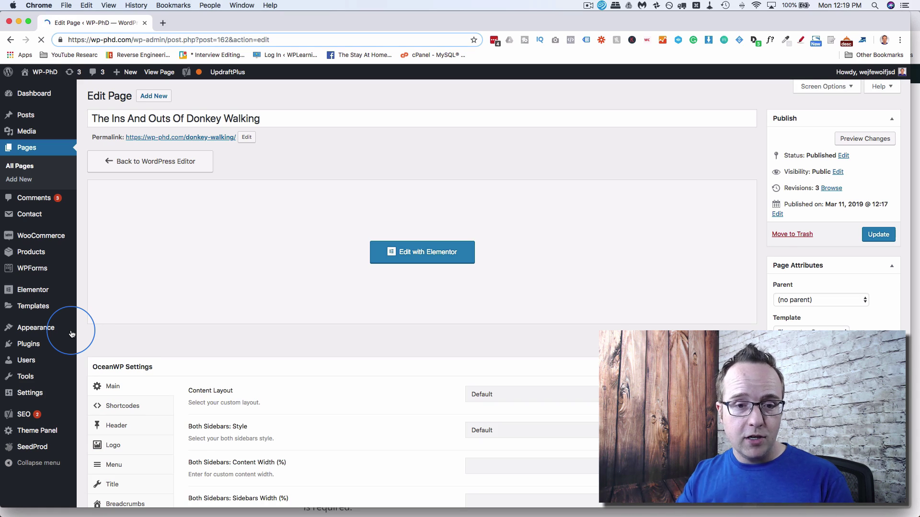
# Expand Yoast's Focus keyphrase analysis and review the 1.6% density and image alt results.
pyautogui.scroll(-1, 371, 334)
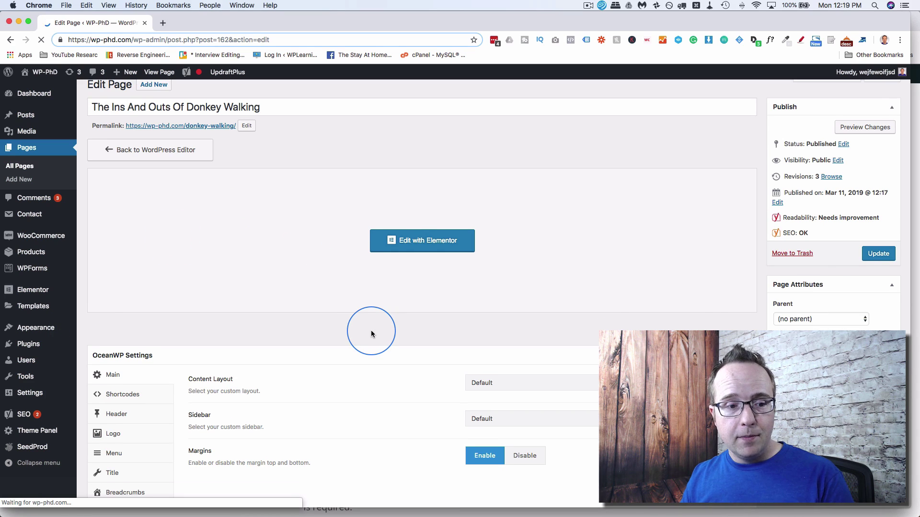
pyautogui.scroll(-10, 371, 334)
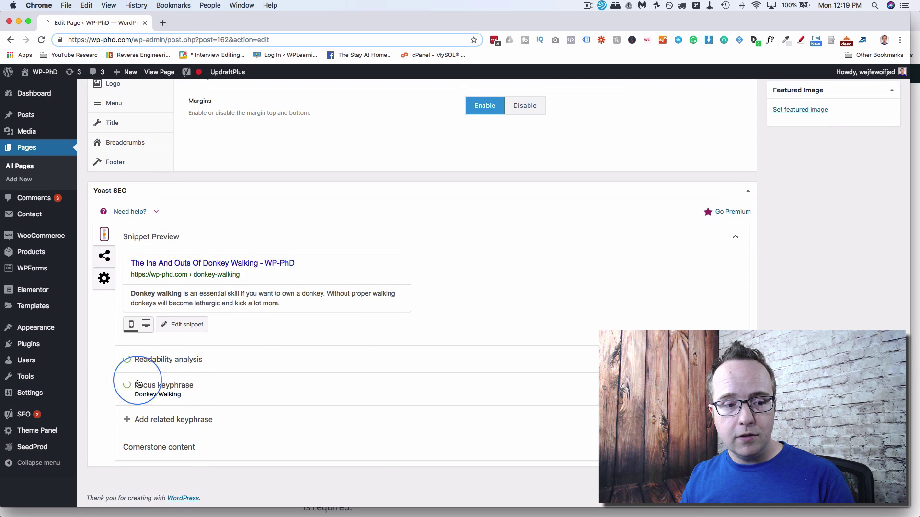
pyautogui.click(248, 385)
pyautogui.scroll(-9, 247, 381)
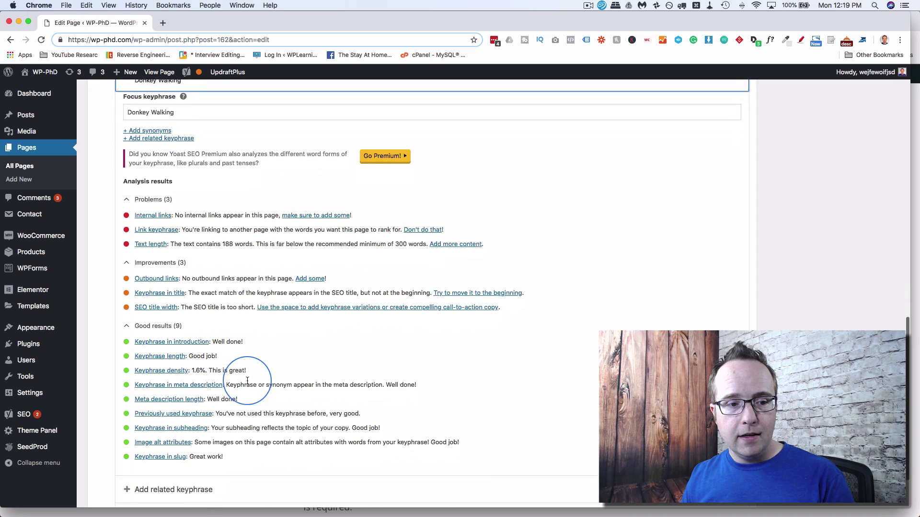
pyautogui.scroll(-3, 247, 380)
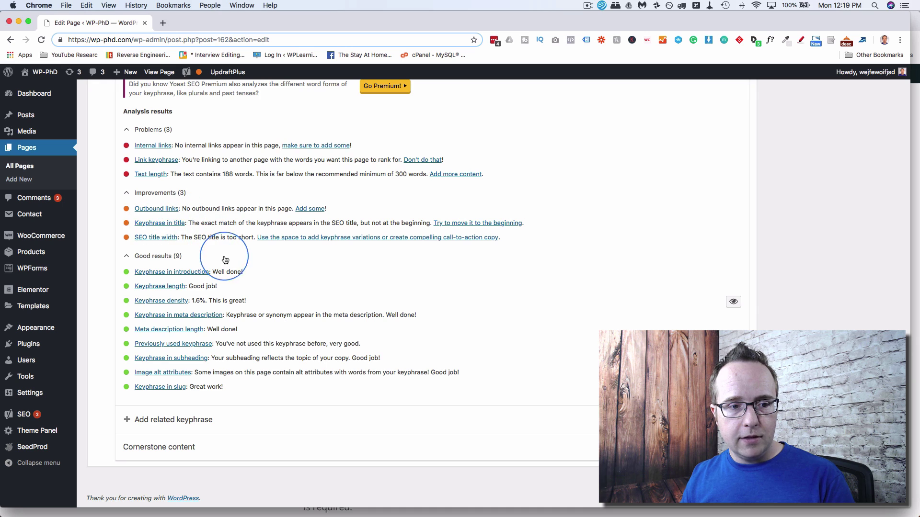
pyautogui.moveTo(246, 300); pyautogui.dragTo(202, 298)
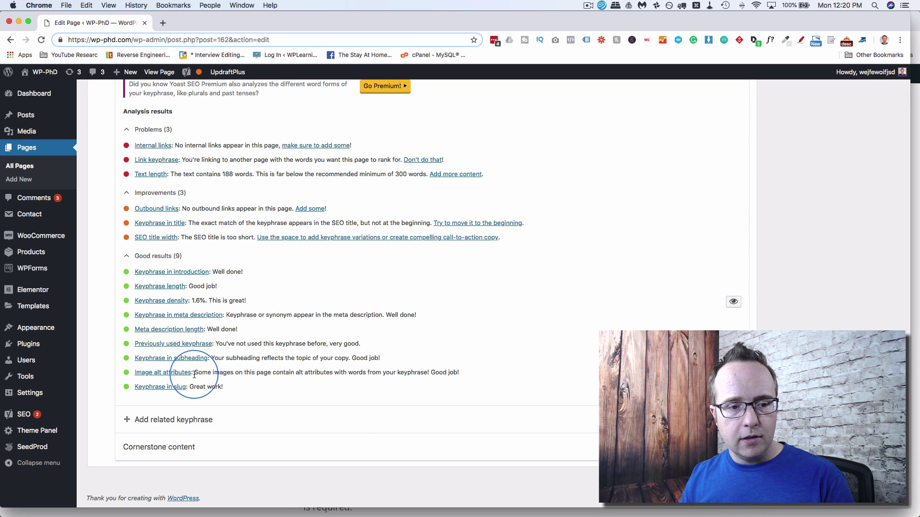
pyautogui.moveTo(192, 374); pyautogui.dragTo(133, 377)
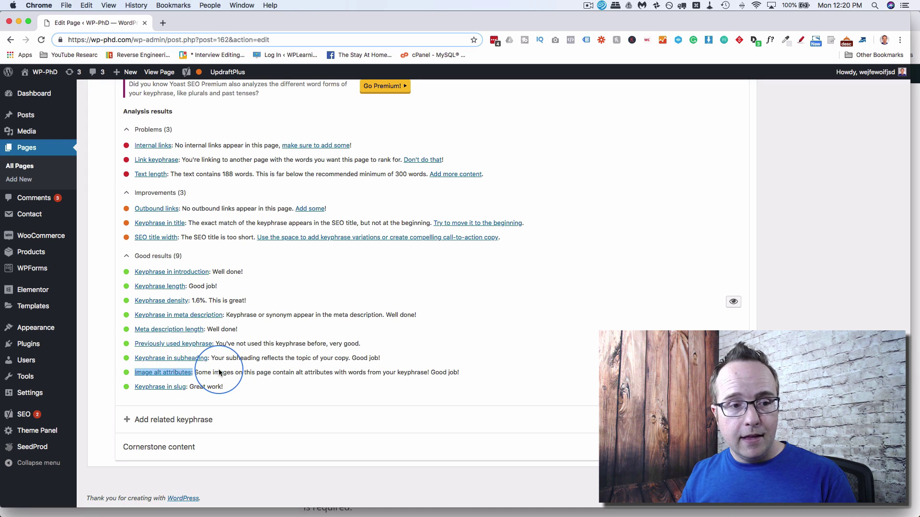
# Reopen the page with Edit with Elementor and go to the new editor tab.
pyautogui.scroll(2, 219, 375)
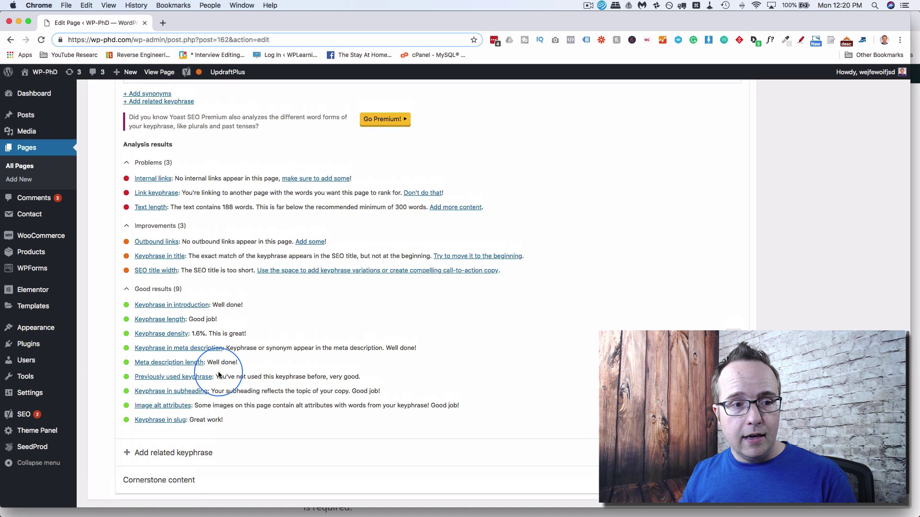
pyautogui.scroll(-2, 218, 375)
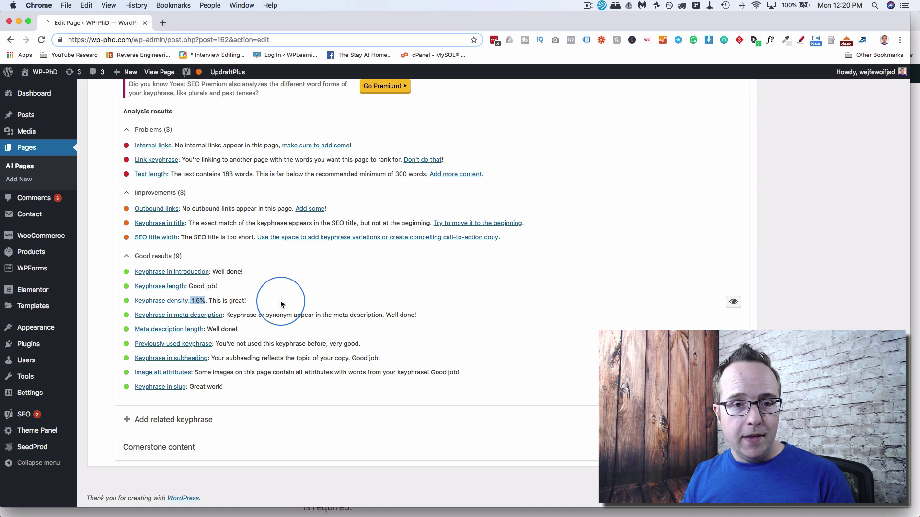
pyautogui.scroll(20, 281, 305)
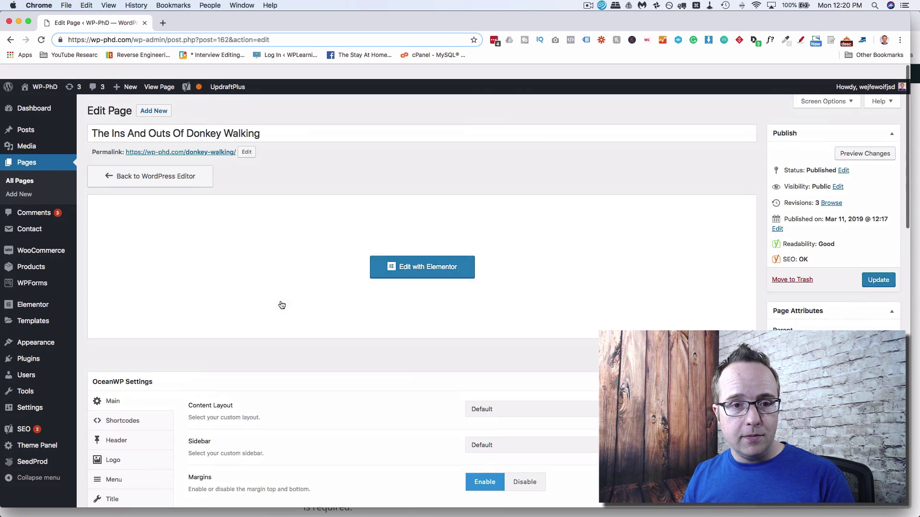
pyautogui.click(411, 255)
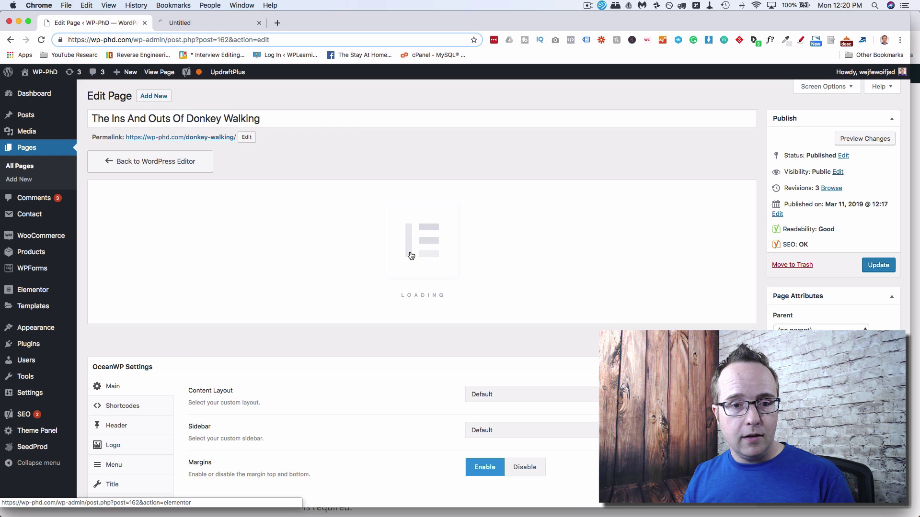
pyautogui.click(202, 27)
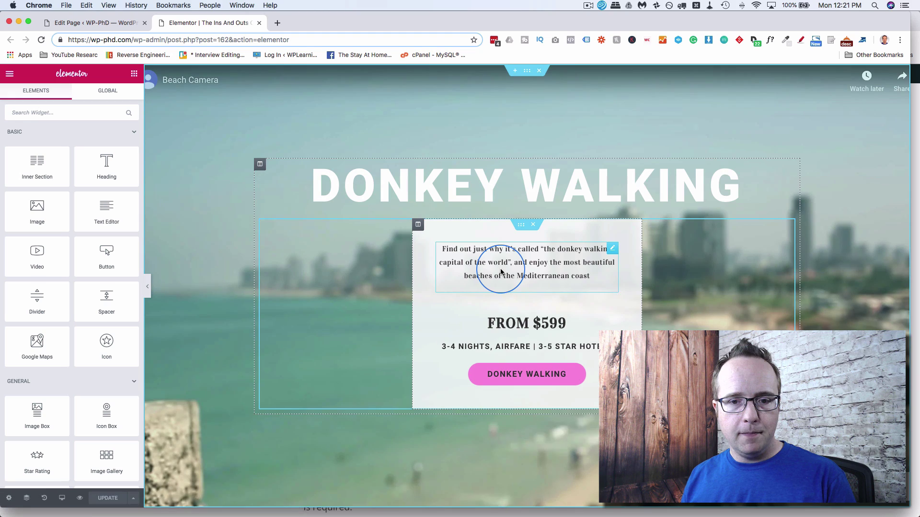
# Replace 'donkey walking' with 'beach' in the intro paragraph and update the page.
pyautogui.click(554, 258)
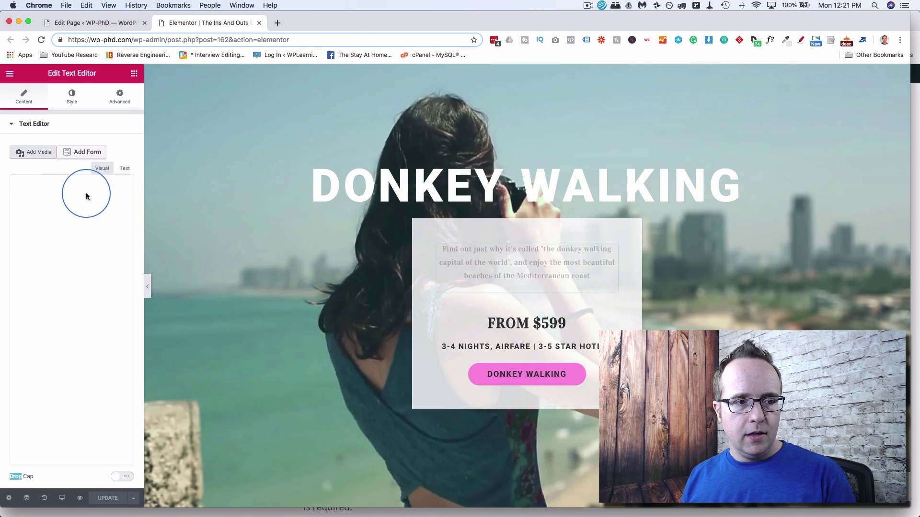
pyautogui.click(32, 229)
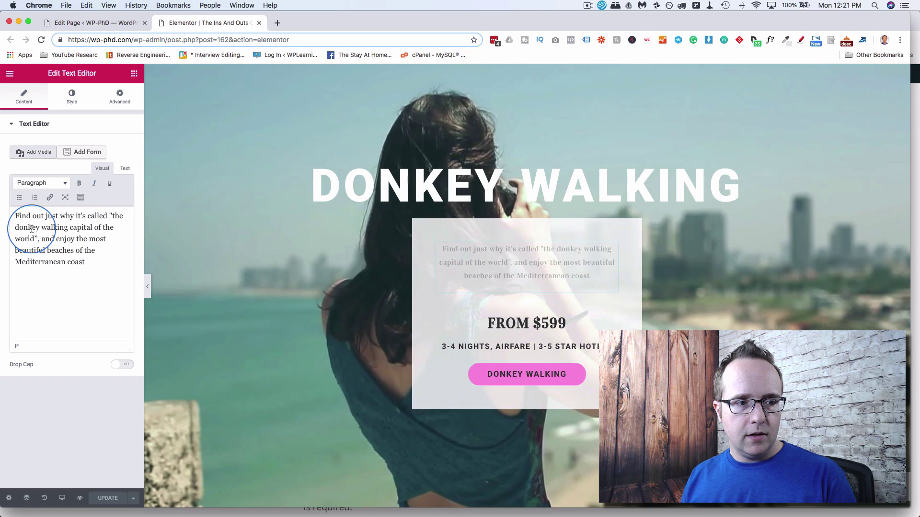
pyautogui.moveTo(14, 228); pyautogui.dragTo(68, 228)
pyautogui.write('beac')
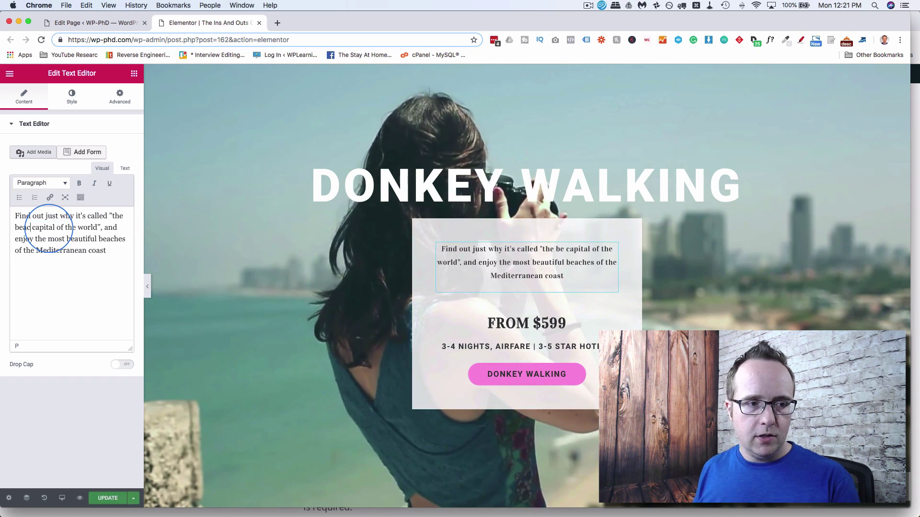
pyautogui.write('h')
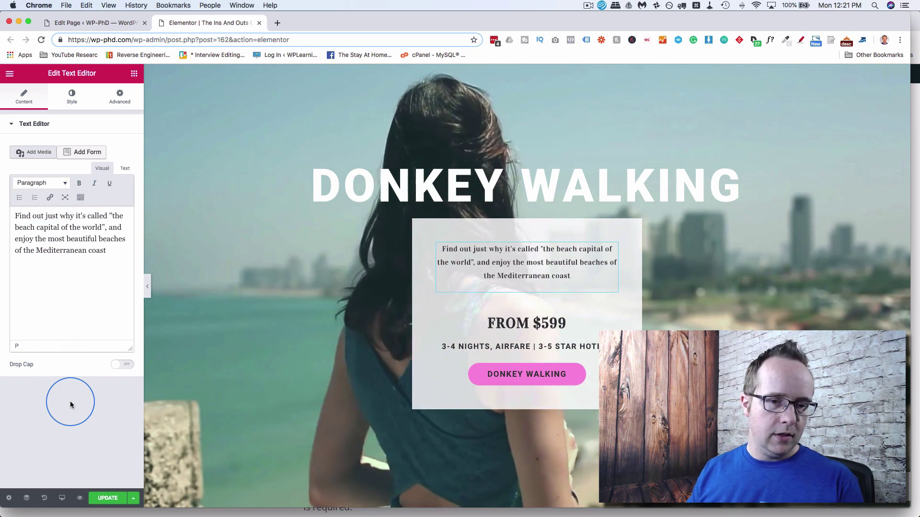
pyautogui.click(105, 497)
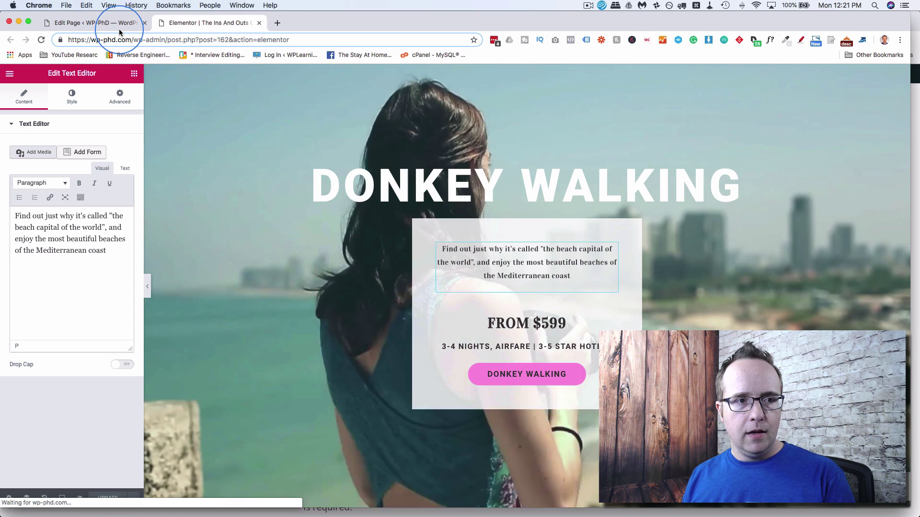
# Reload the WordPress edit page, confirm Yoast's 1.1% keyphrase density, then return to Elementor.
pyautogui.click(119, 29)
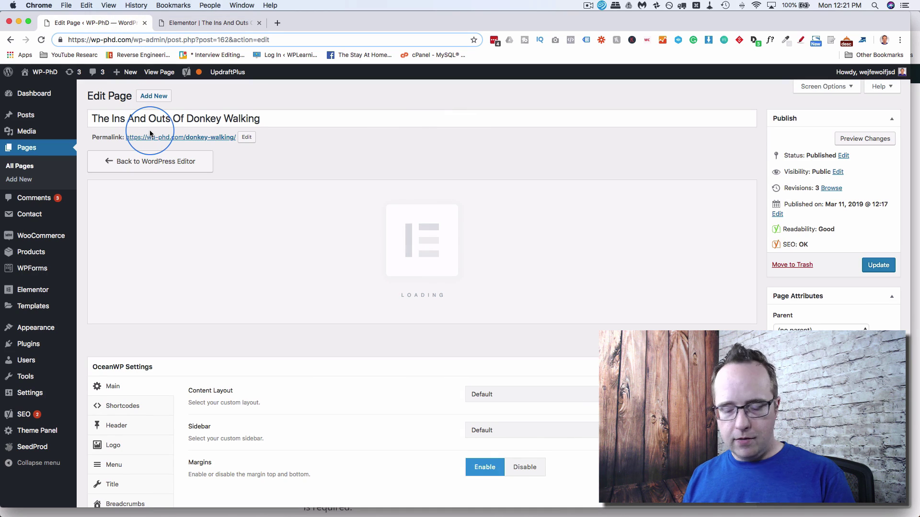
pyautogui.press('super+r')
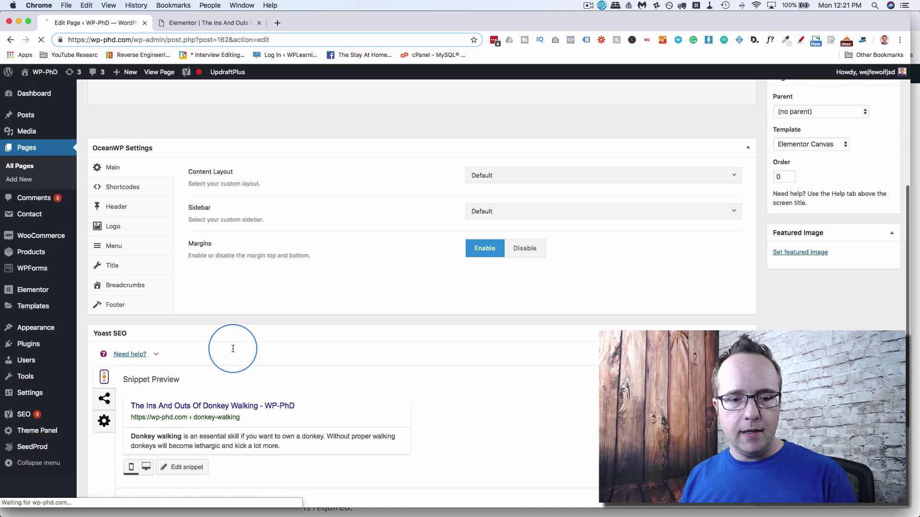
pyautogui.click(211, 395)
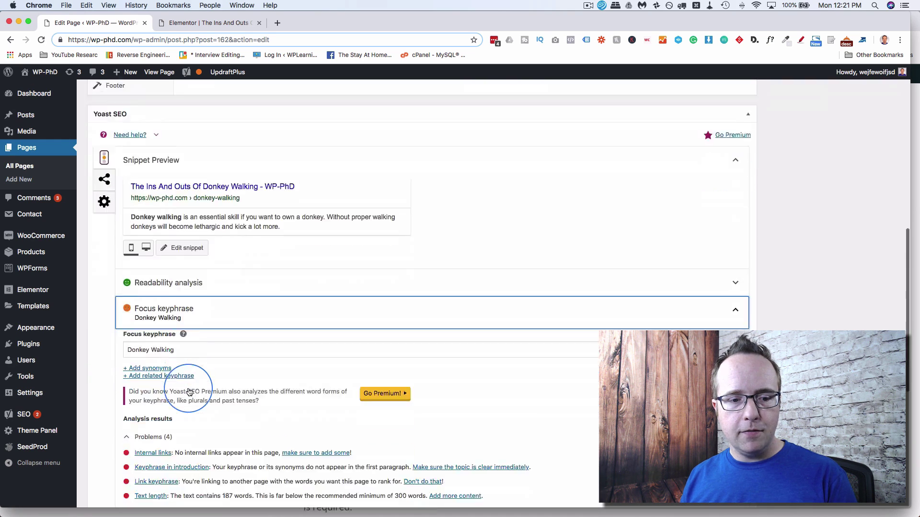
pyautogui.scroll(-10, 188, 392)
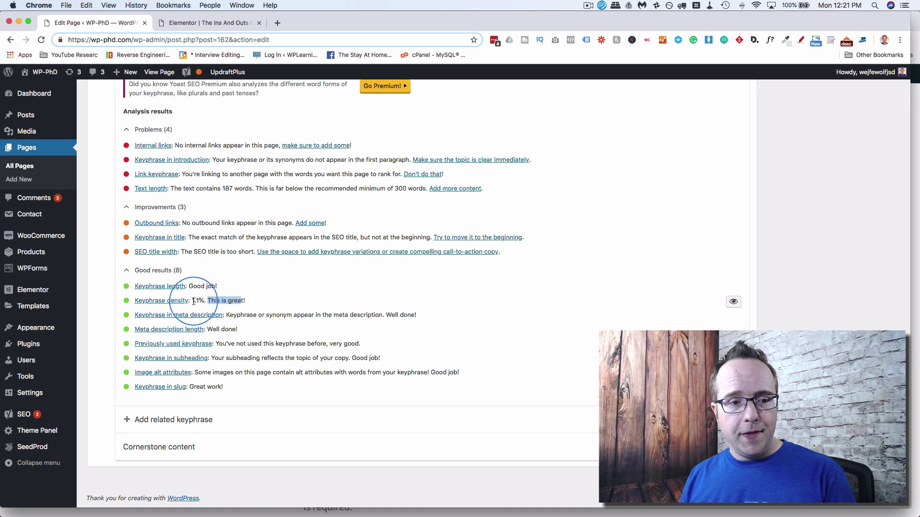
pyautogui.click(217, 25)
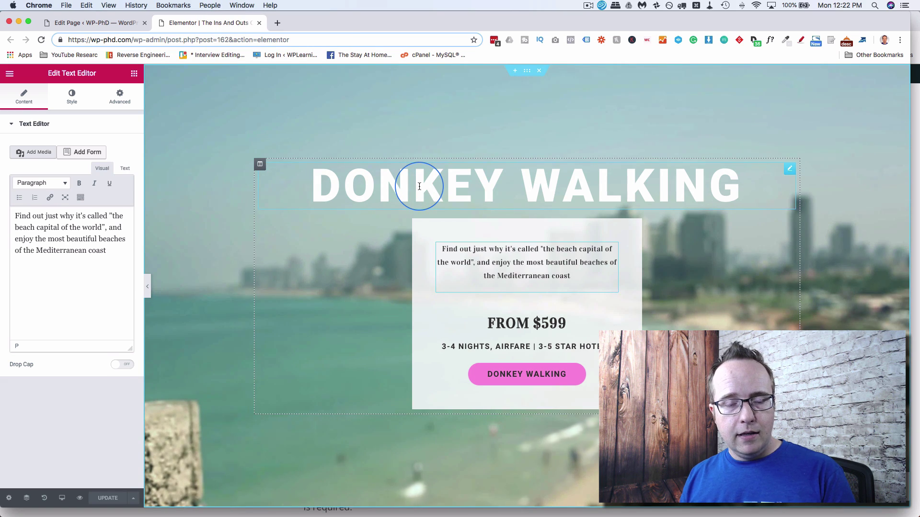
# Retitle the hero heading 'Tel Aviv', update the page, and go back to the Edit Page tab.
pyautogui.click(419, 187)
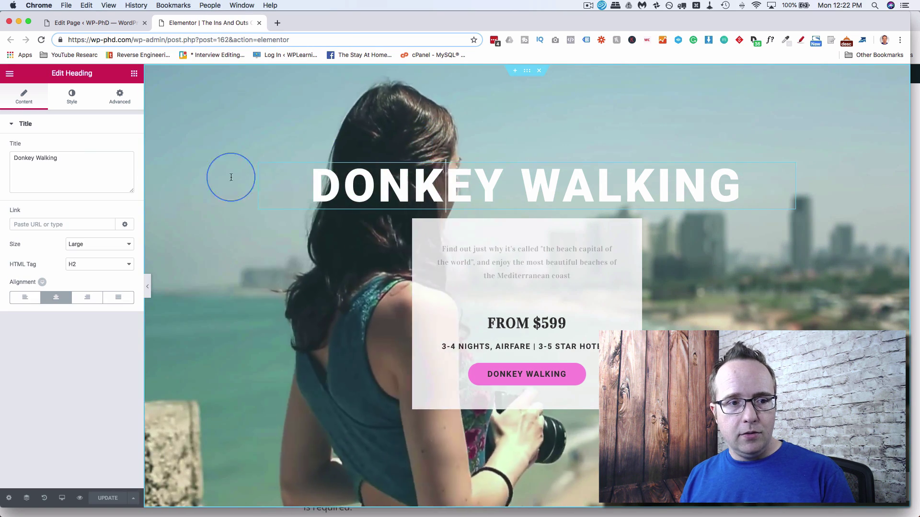
pyautogui.tripleClick(105, 174)
pyautogui.write('Tel Aiv')
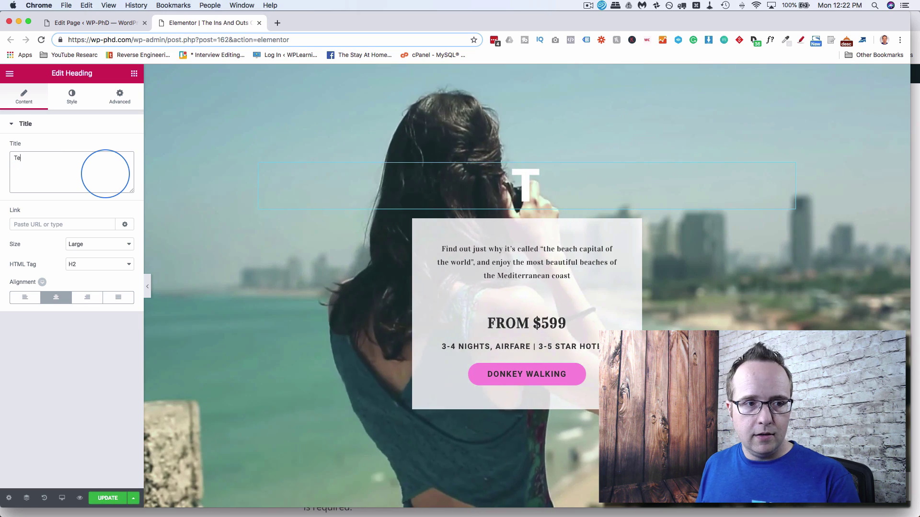
pyautogui.press('BackSpace')
pyautogui.press('BackSpace')
pyautogui.write('viv')
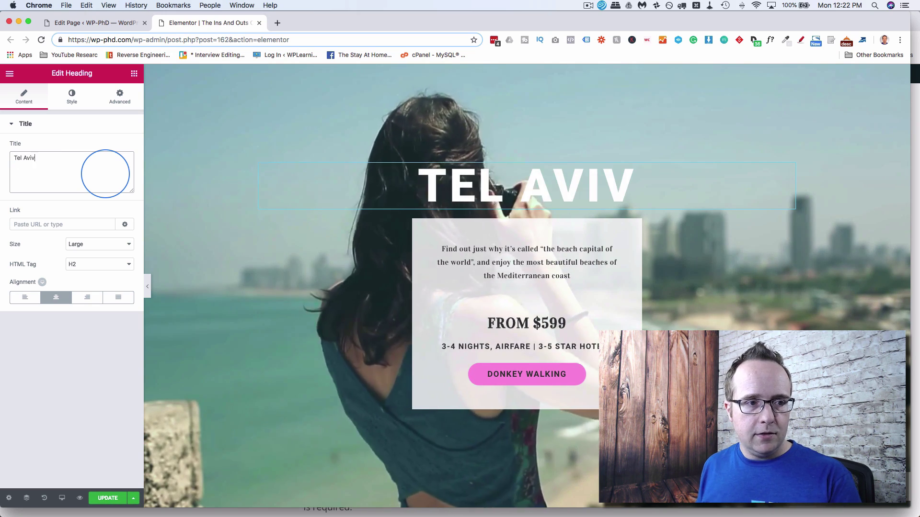
pyautogui.click(102, 498)
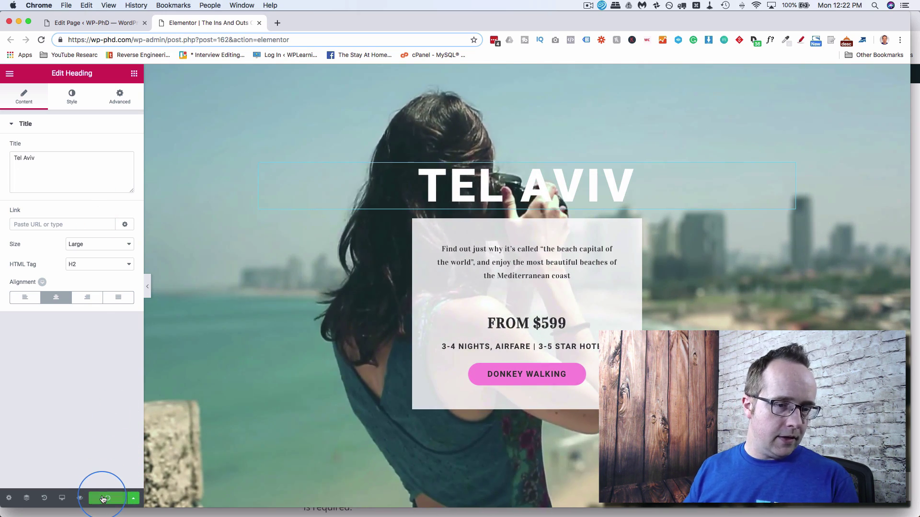
pyautogui.click(120, 29)
# Reload the WordPress edit page and expand Yoast's Focus keyphrase analysis.
pyautogui.press('super+r')
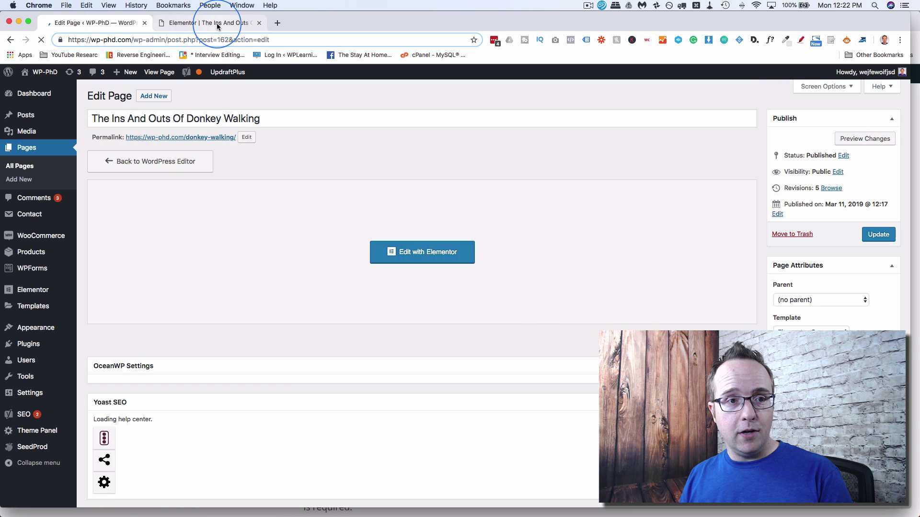
pyautogui.click(217, 24)
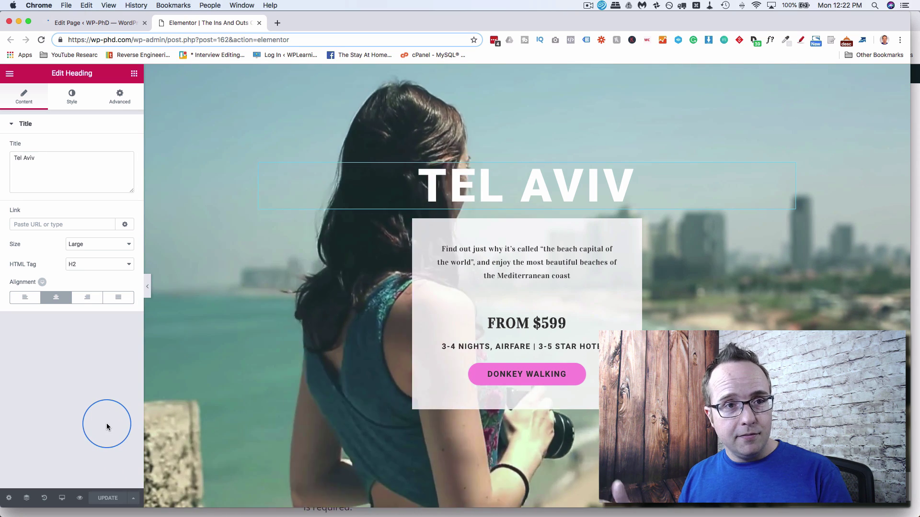
pyautogui.click(119, 24)
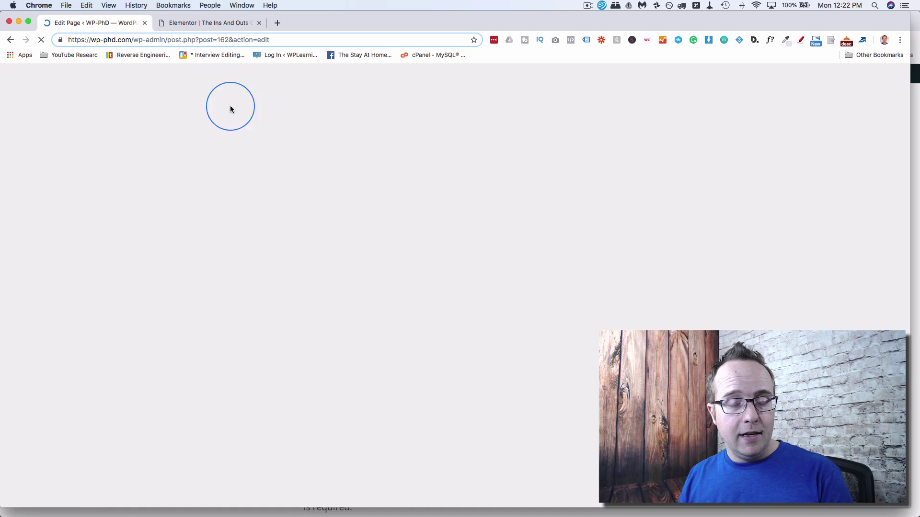
pyautogui.scroll(-8, 309, 196)
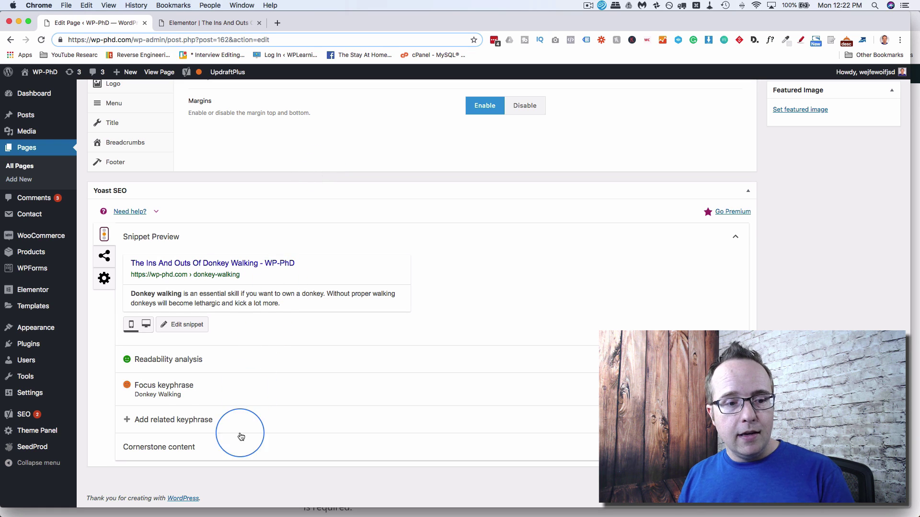
pyautogui.click(220, 396)
pyautogui.scroll(-10, 222, 383)
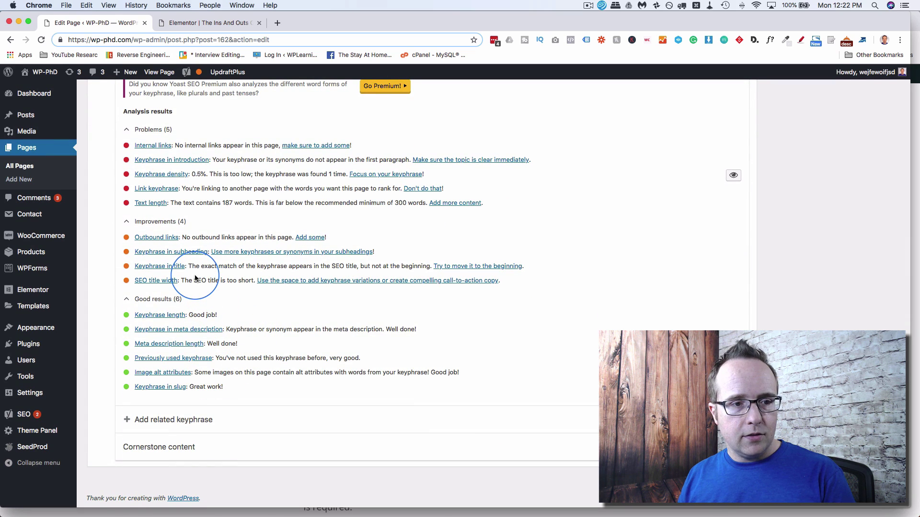
# Inspect the keyphrase density warning: 0.5%, keyphrase found only 1 time, too low.
pyautogui.doubleClick(193, 173)
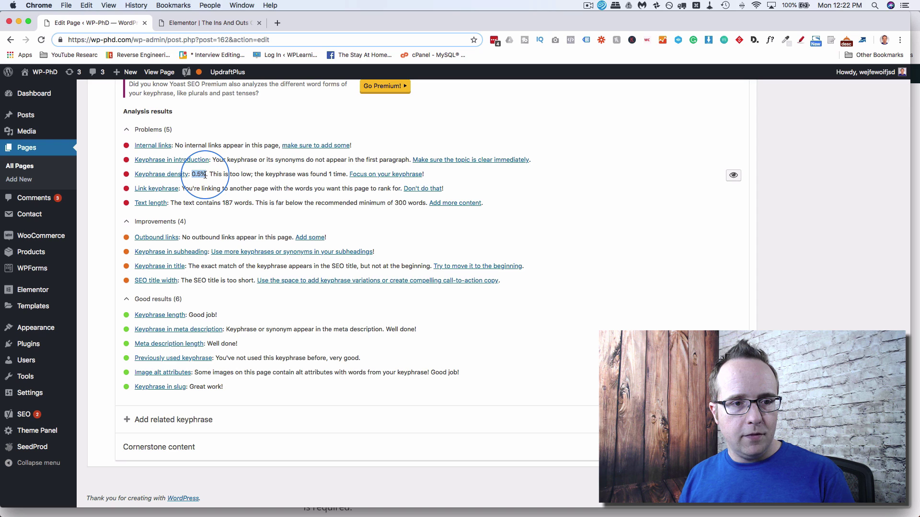
pyautogui.moveTo(253, 174); pyautogui.dragTo(344, 173)
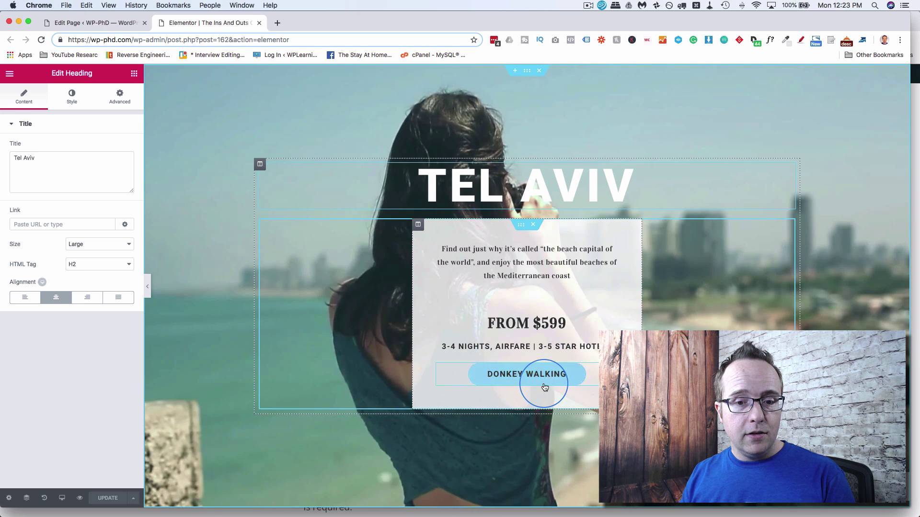
pyautogui.click(96, 23)
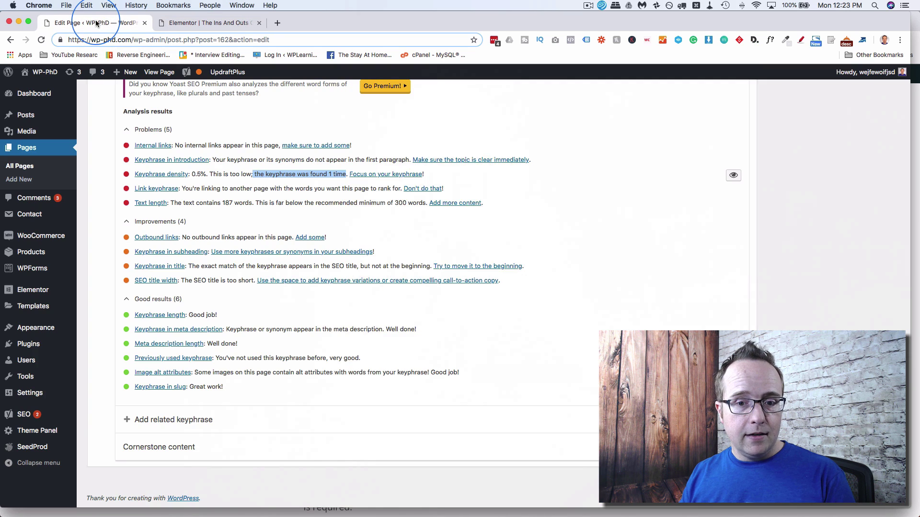
pyautogui.click(244, 185)
pyautogui.moveTo(191, 174); pyautogui.dragTo(345, 174)
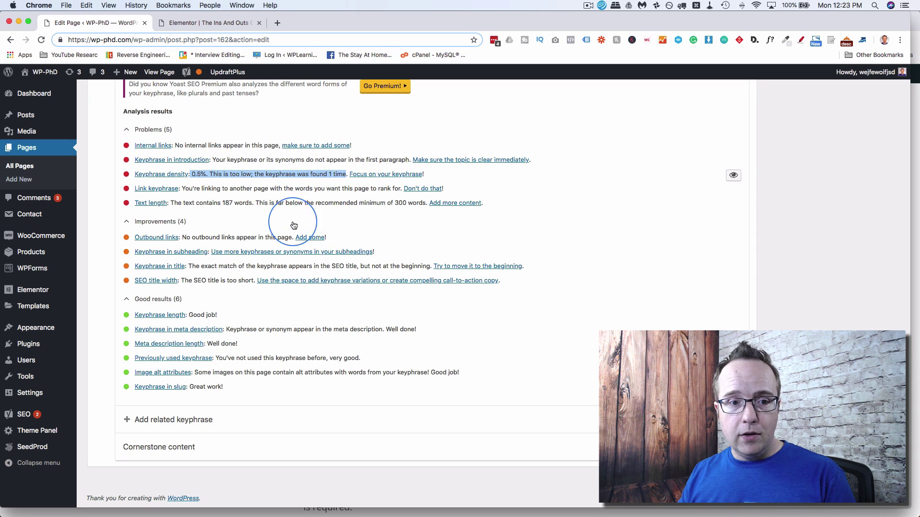
pyautogui.click(261, 212)
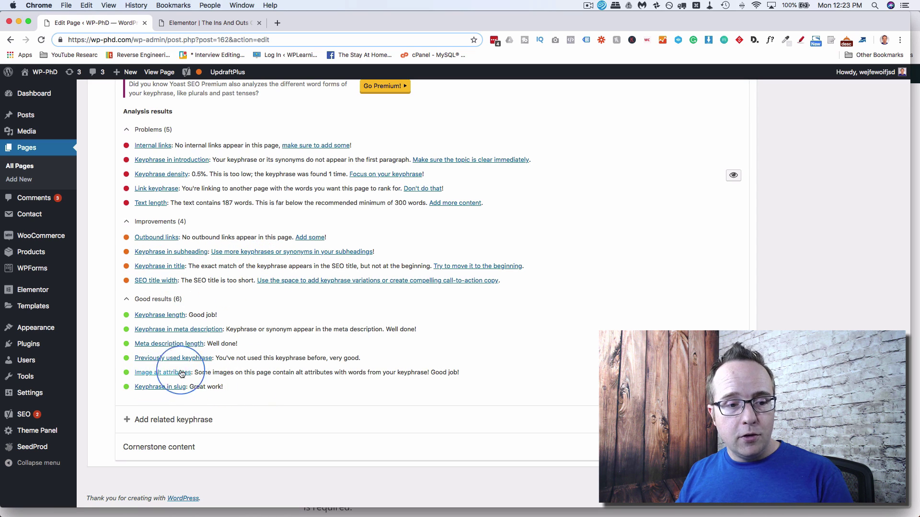
# Give carousel image vication3.jpg the alt text 'Donkey Walking' in the gallery.
pyautogui.click(192, 27)
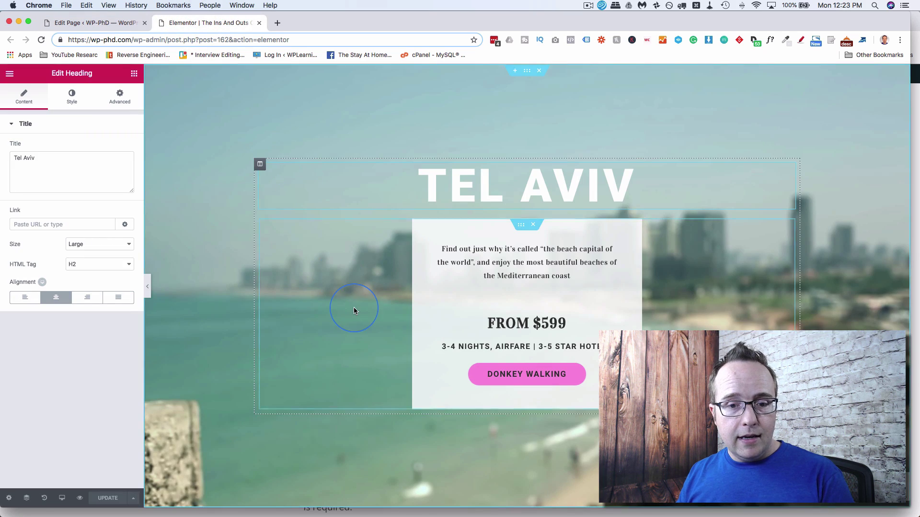
pyautogui.scroll(-10, 330, 290)
pyautogui.scroll(-10, 354, 309)
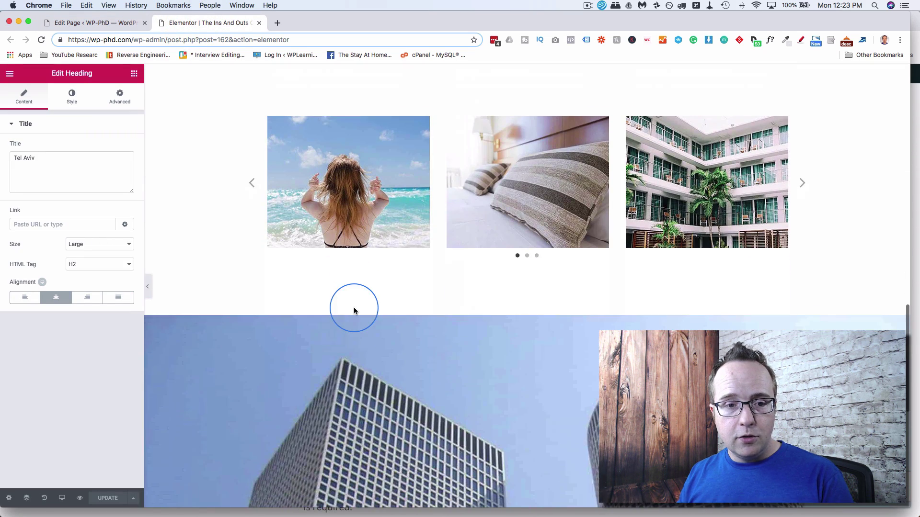
pyautogui.click(503, 162)
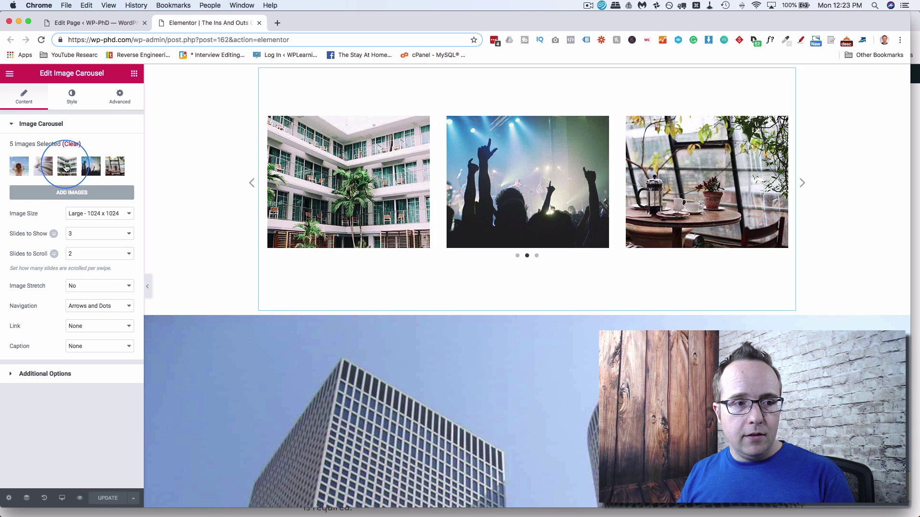
pyautogui.click(66, 167)
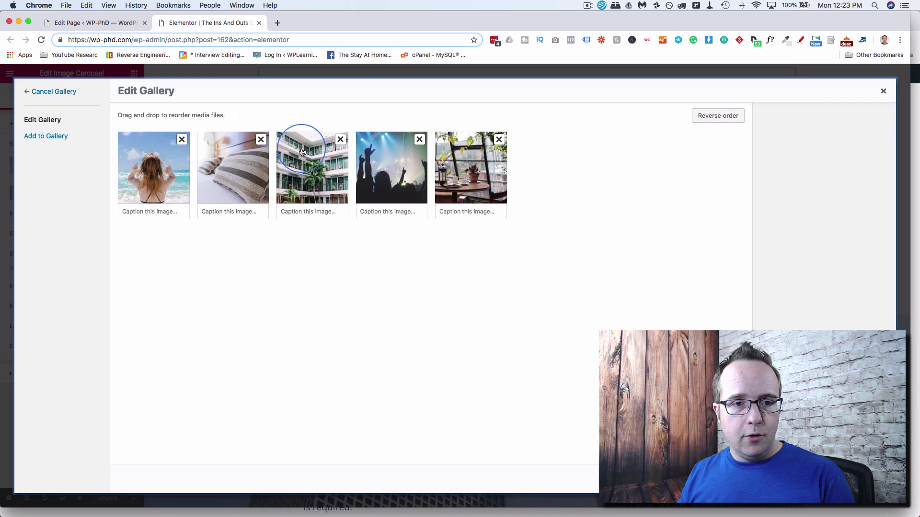
pyautogui.click(310, 182)
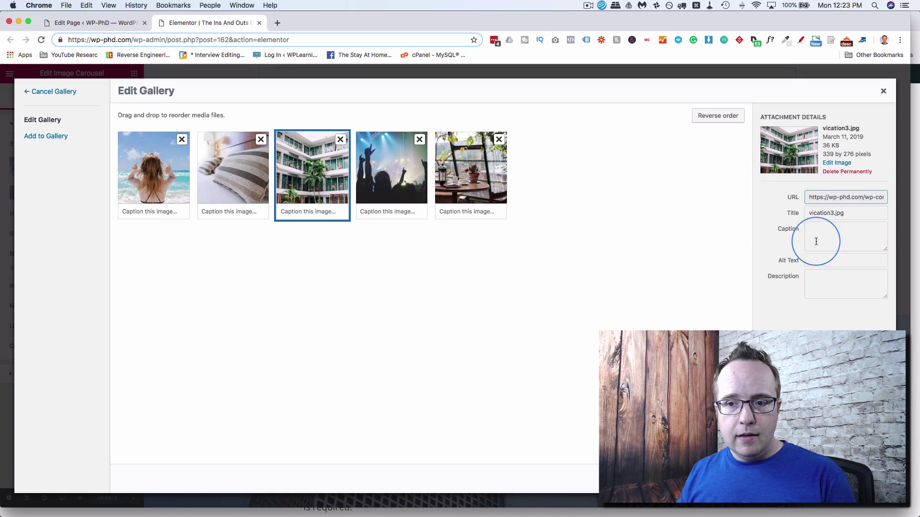
pyautogui.click(819, 263)
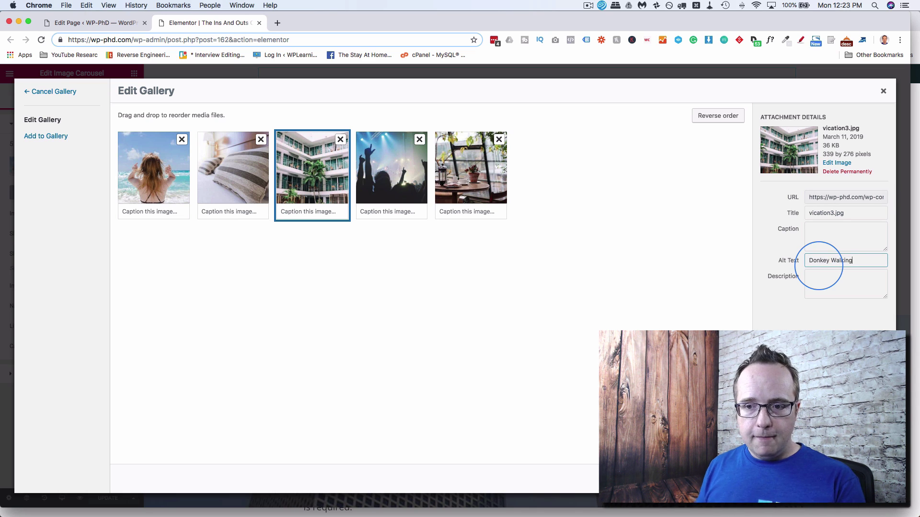
pyautogui.press('Escape')
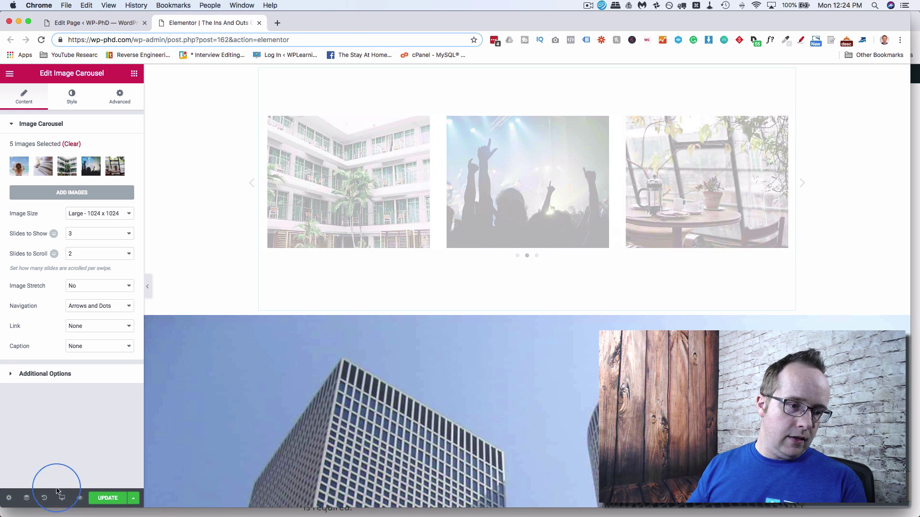
# Update the page in Elementor to store the new carousel alt text.
pyautogui.click(107, 499)
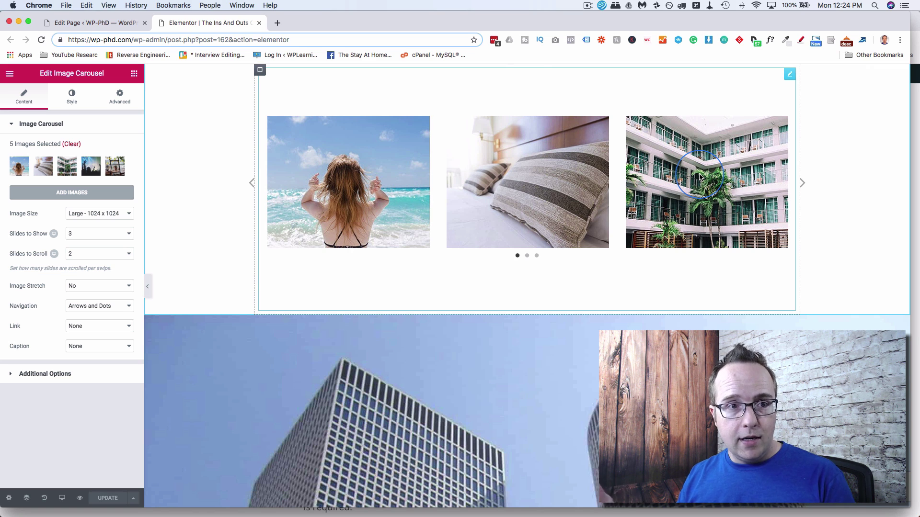
# Switch to the Edit Page tab showing Yoast's 5 problems, 4 improvements and 6 good results.
pyautogui.click(96, 23)
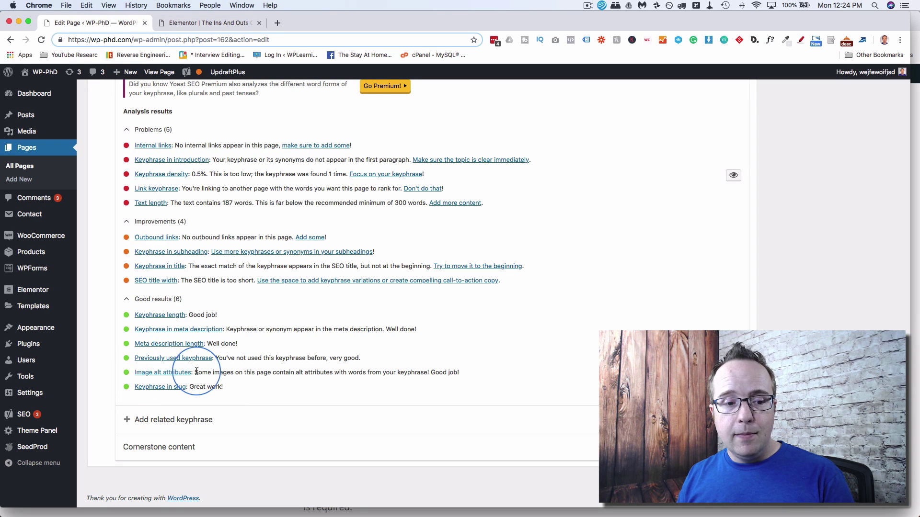